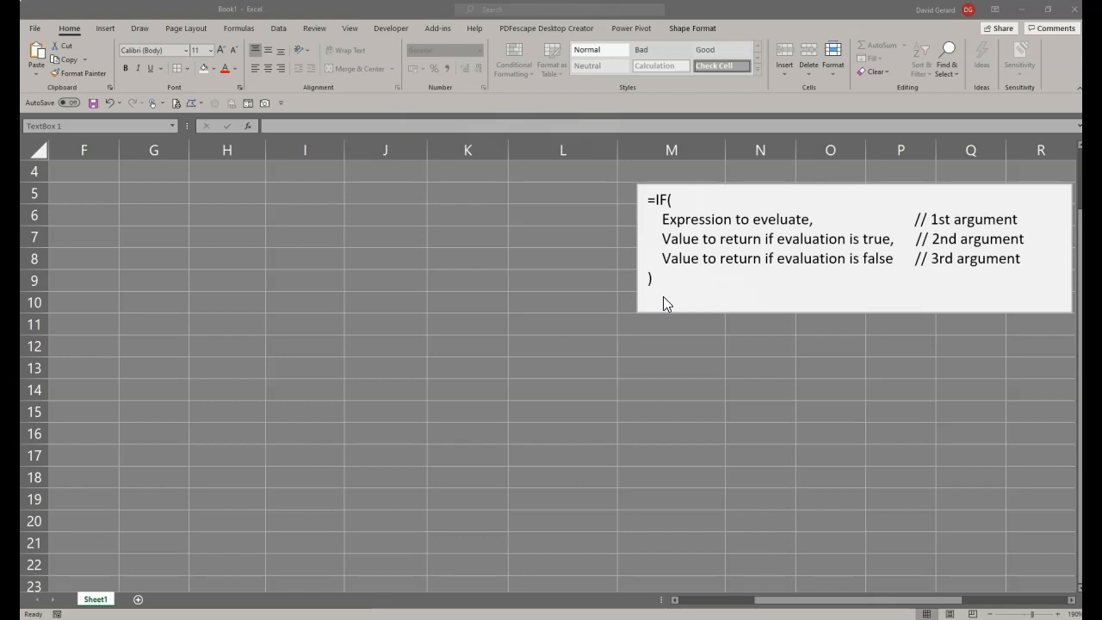
# Examine the IF function syntax in the text box: the expression to evaluate, the value if true and the value if false
pyautogui.click(649, 200)
pyautogui.moveTo(649, 199); pyautogui.dragTo(702, 287)
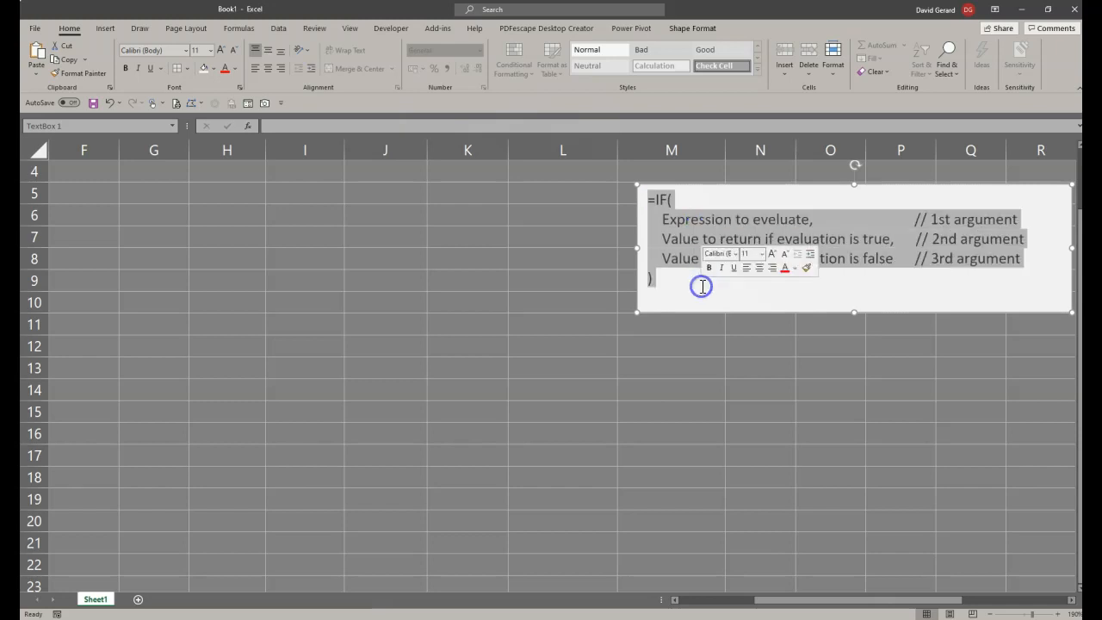
pyautogui.click(647, 200)
pyautogui.moveTo(647, 203); pyautogui.dragTo(665, 202)
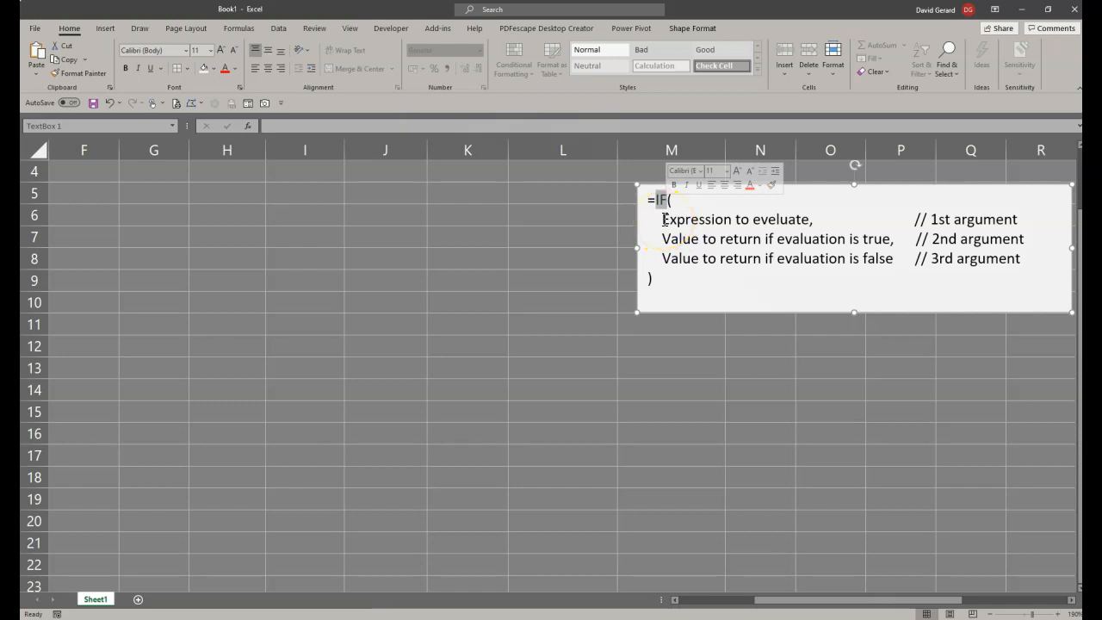
pyautogui.moveTo(664, 219); pyautogui.dragTo(792, 220)
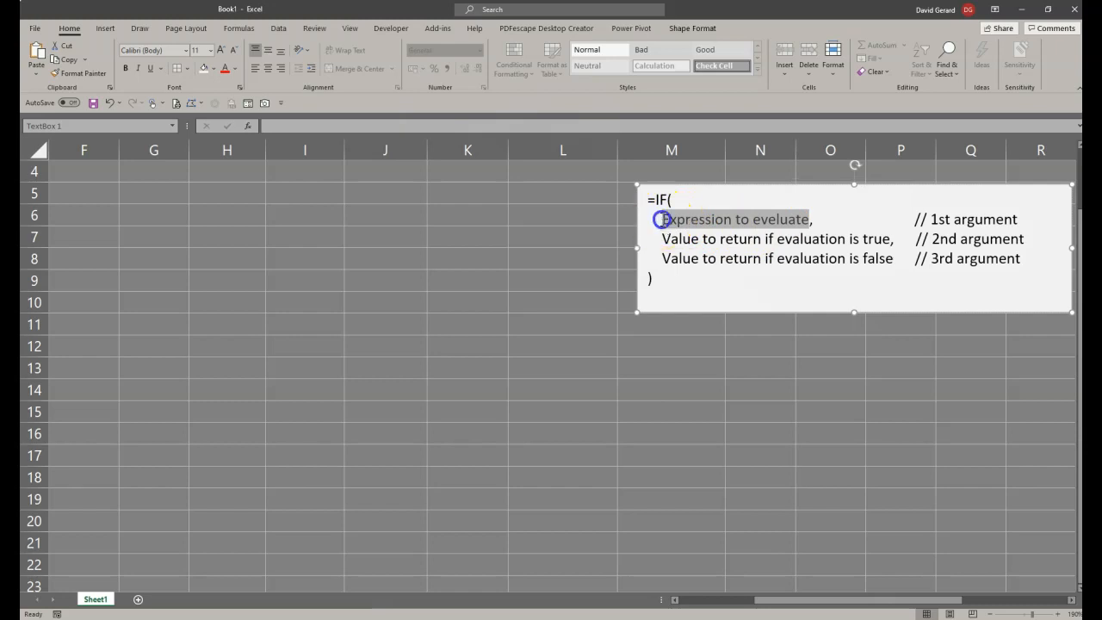
pyautogui.click(662, 219)
pyautogui.moveTo(662, 220); pyautogui.dragTo(790, 222)
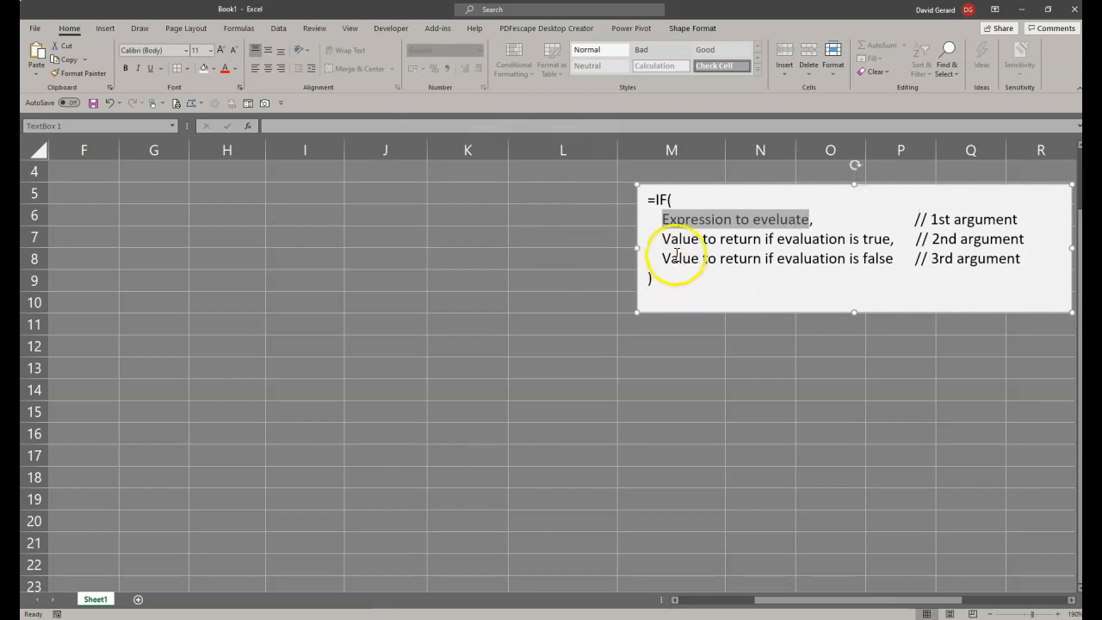
pyautogui.moveTo(661, 239); pyautogui.dragTo(893, 240)
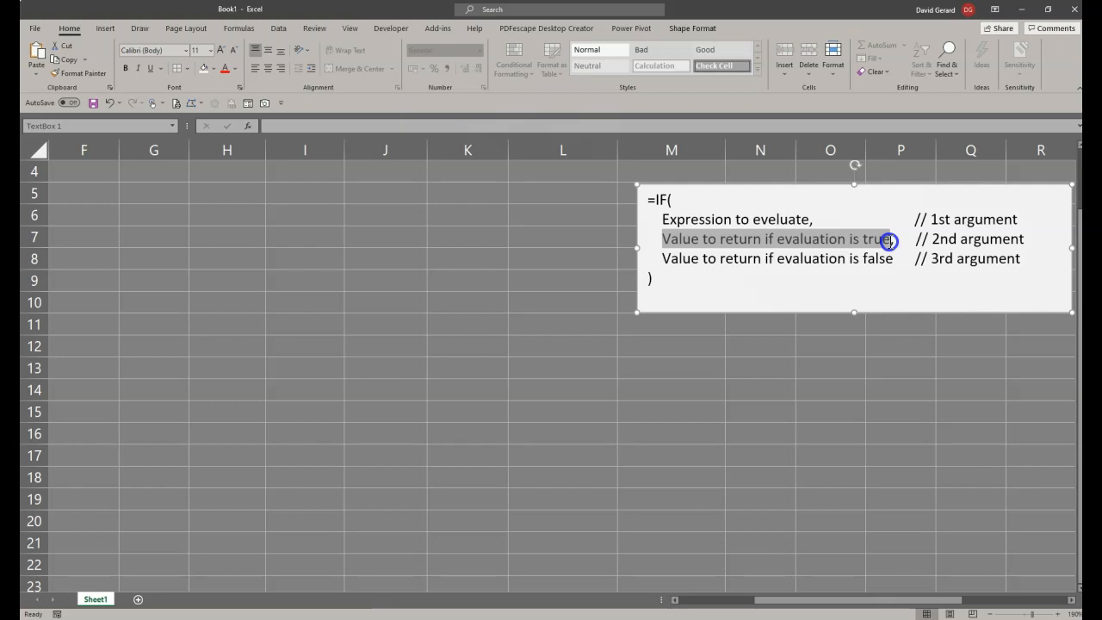
pyautogui.moveTo(888, 241); pyautogui.dragTo(889, 240)
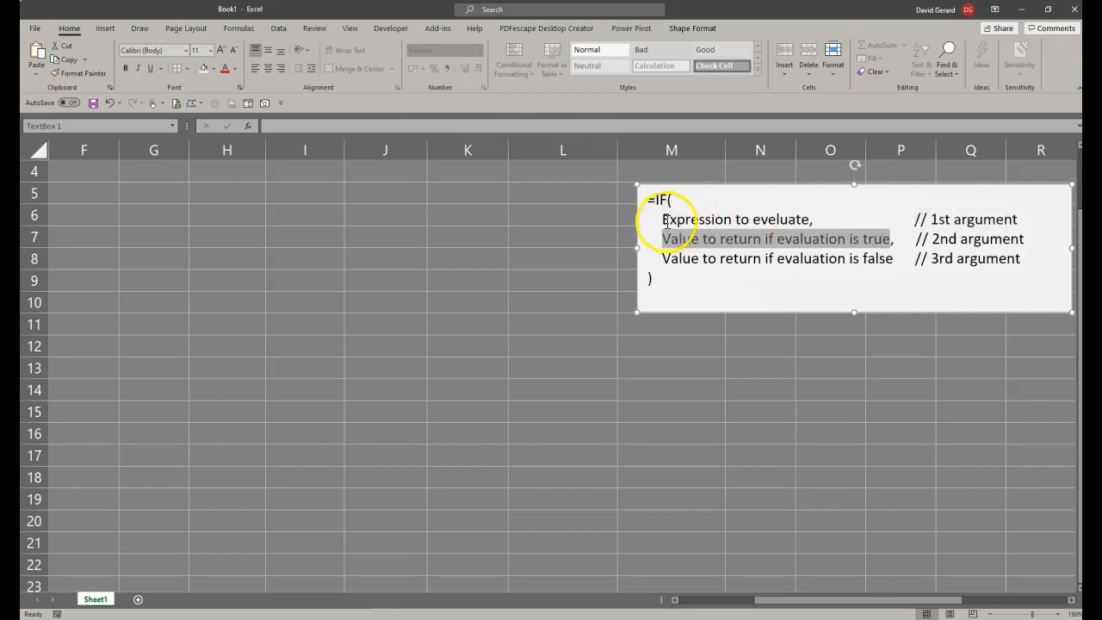
pyautogui.moveTo(671, 223); pyautogui.dragTo(780, 224)
pyautogui.moveTo(658, 260); pyautogui.dragTo(894, 261)
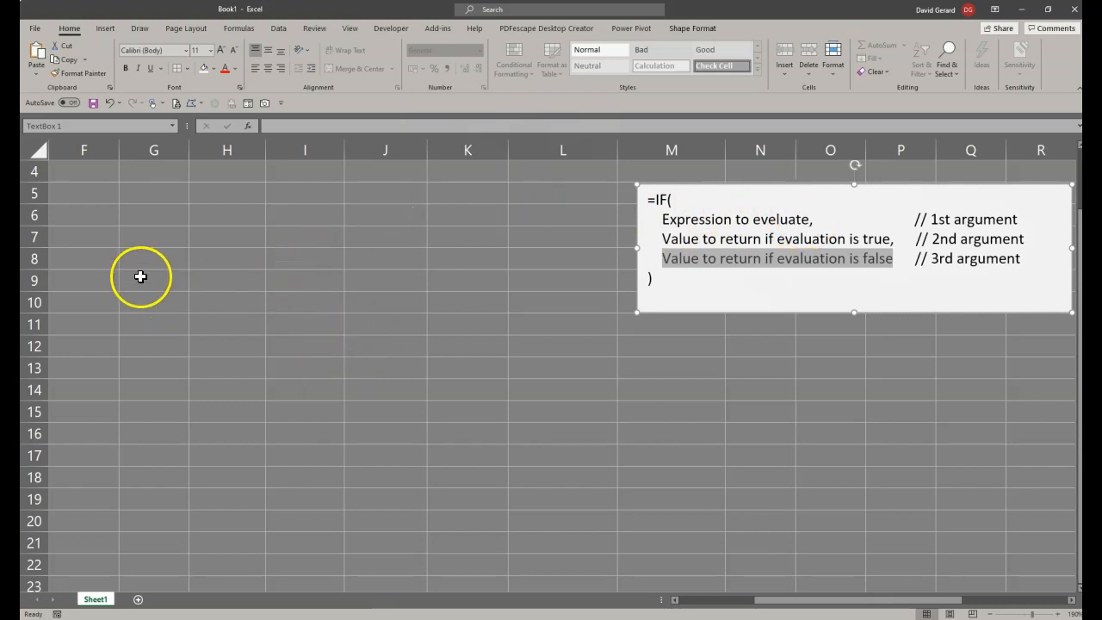
# Enter the column headers Product, Amount and Quantity in cells G8 to I8
pyautogui.click(156, 254)
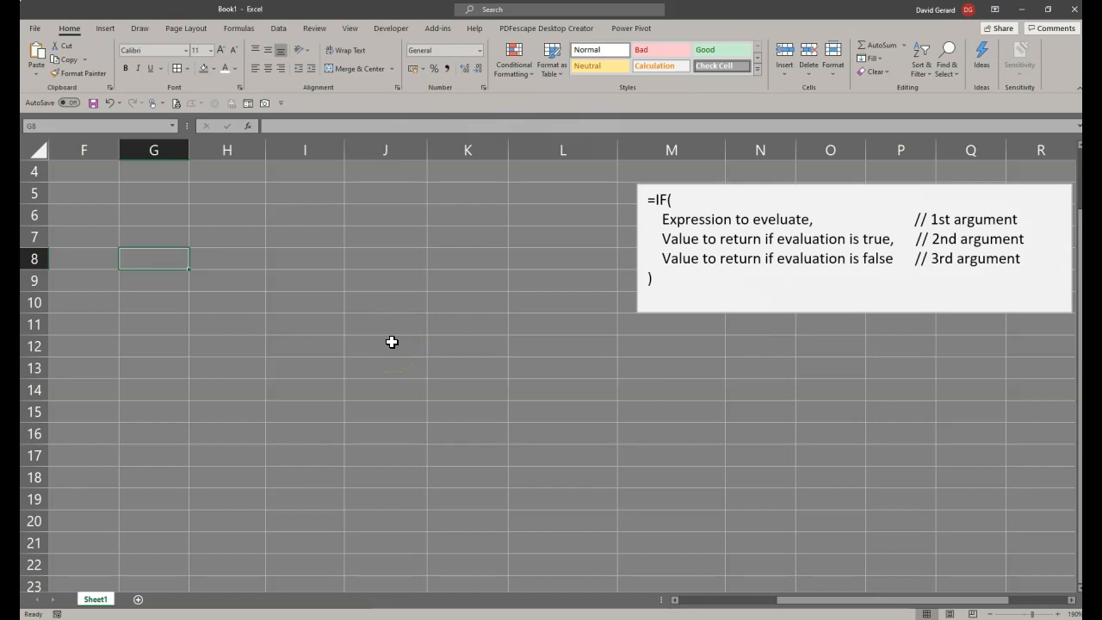
pyautogui.write('Pr')
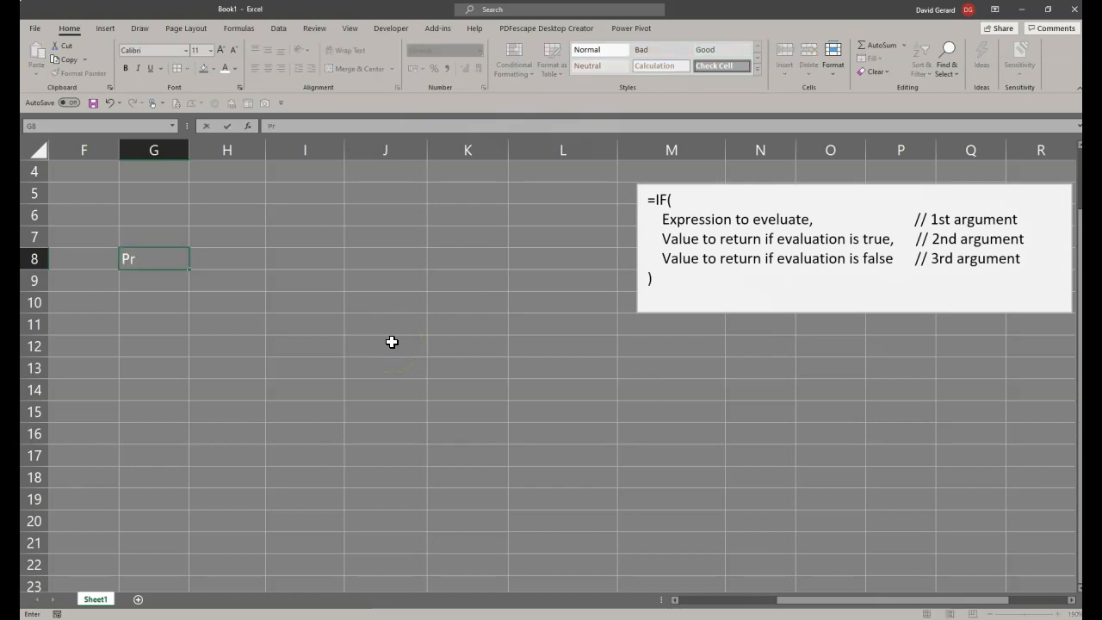
pyautogui.write('oduct')
pyautogui.press('Tab')
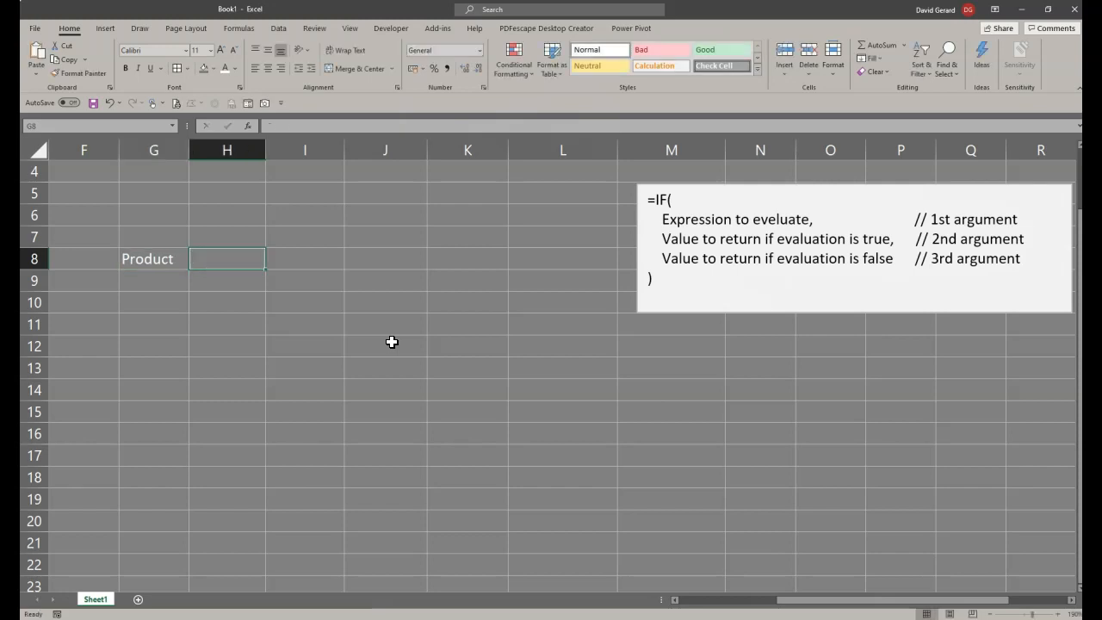
pyautogui.write('Amount')
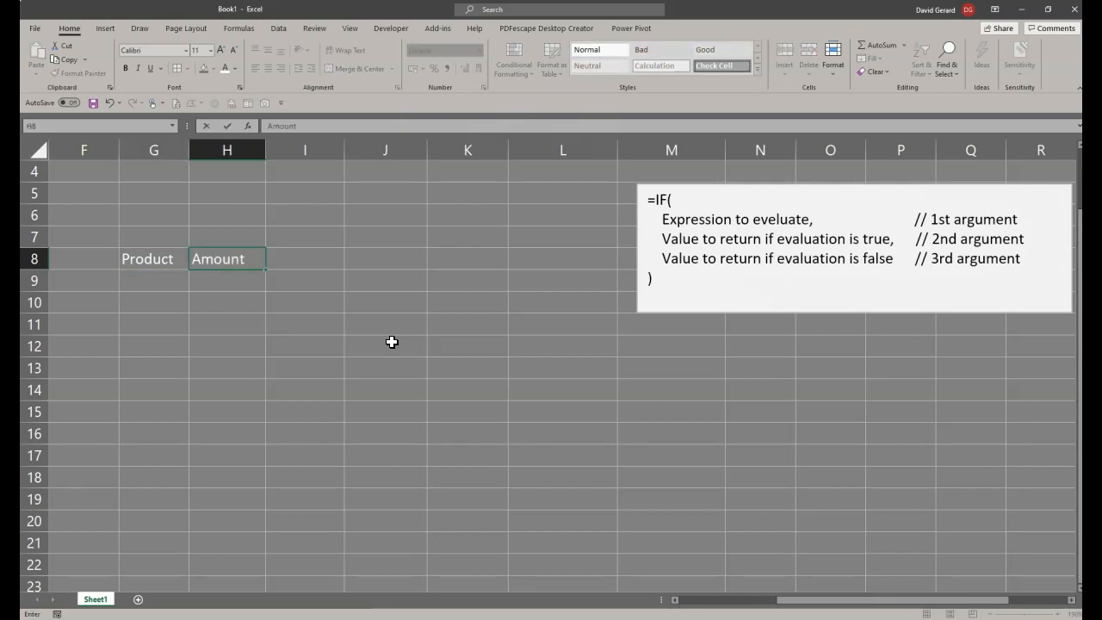
pyautogui.press('Tab')
pyautogui.write('Qua')
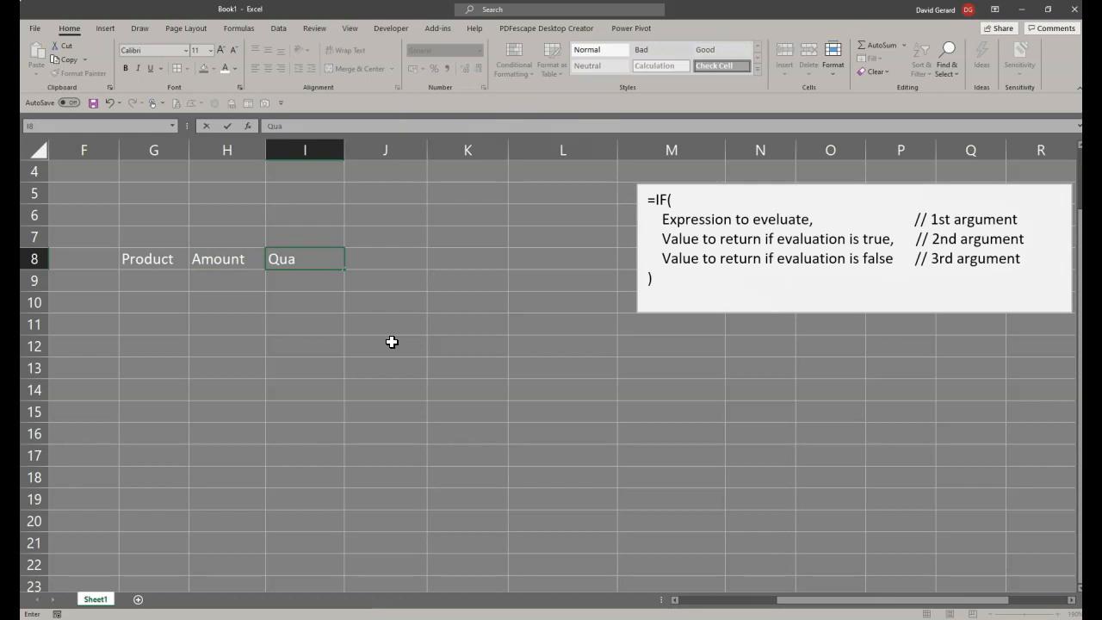
pyautogui.write('ntity')
pyautogui.press('Tab')
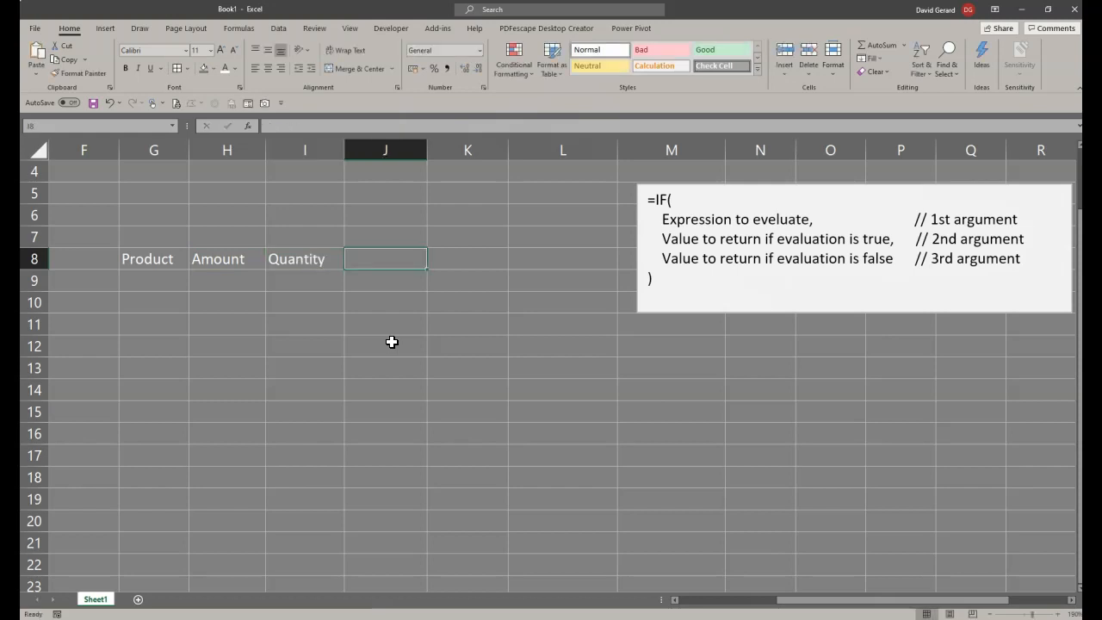
# Enter the headers Total and Withholding tax in J8 and K8, and widen column K to fit its header
pyautogui.write('Totak')
pyautogui.press('BackSpace')
pyautogui.write('l')
pyautogui.press('Tab')
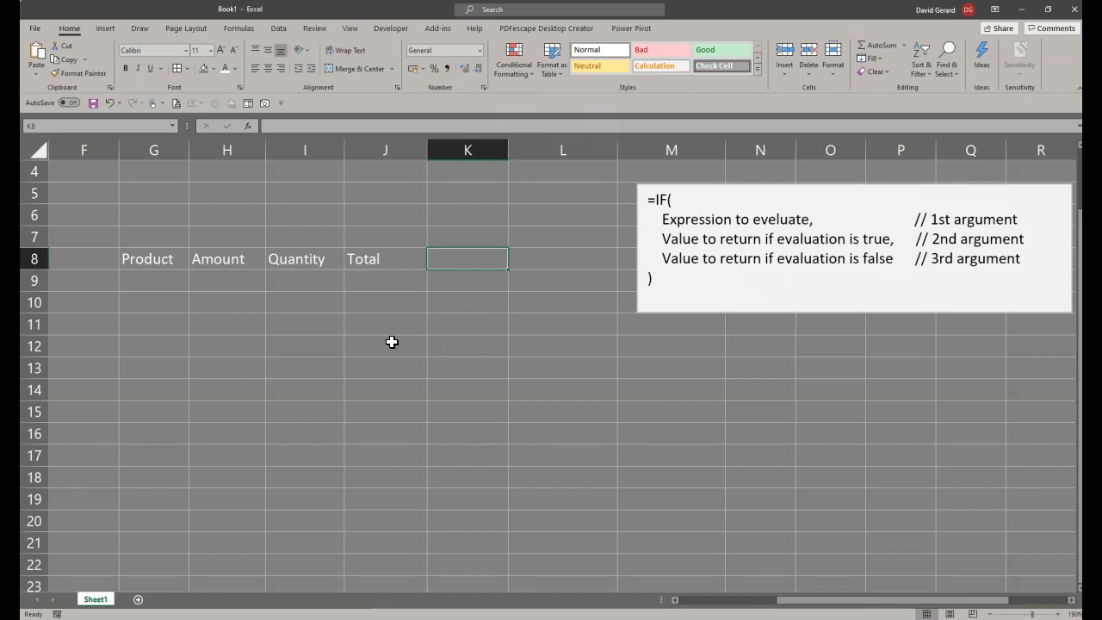
pyautogui.write('Withhold')
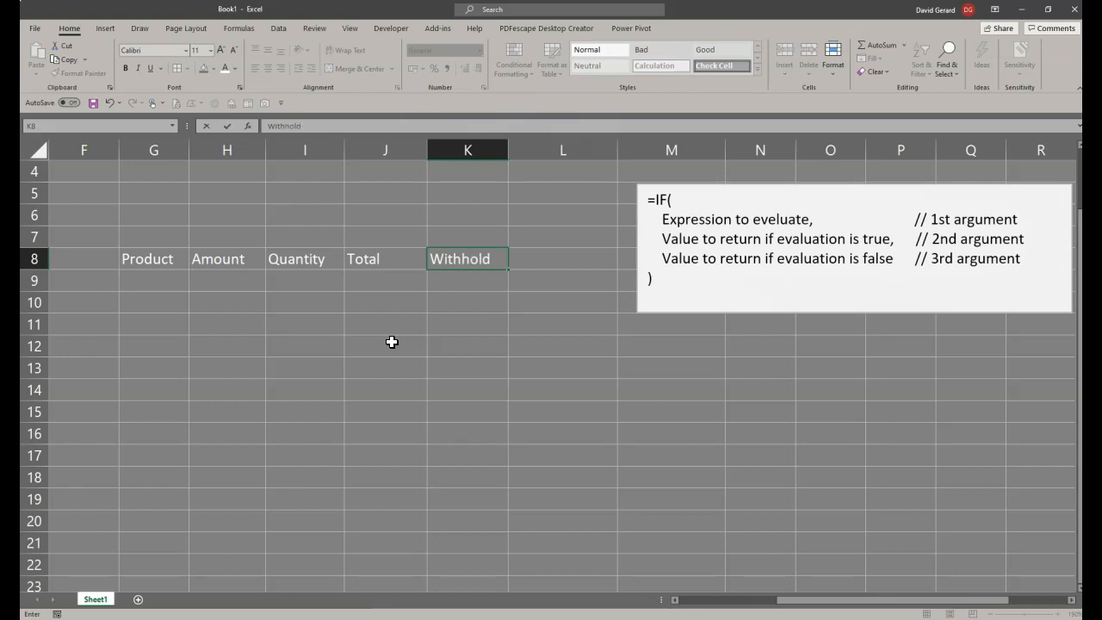
pyautogui.write('ing tax')
pyautogui.press('Return')
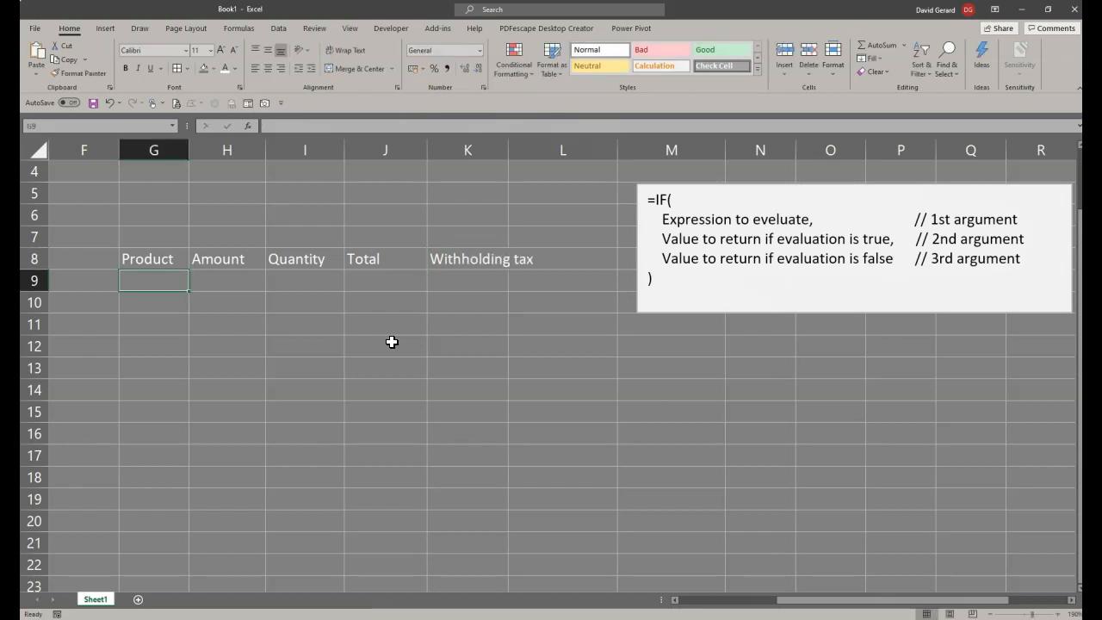
pyautogui.moveTo(509, 151); pyautogui.dragTo(546, 153)
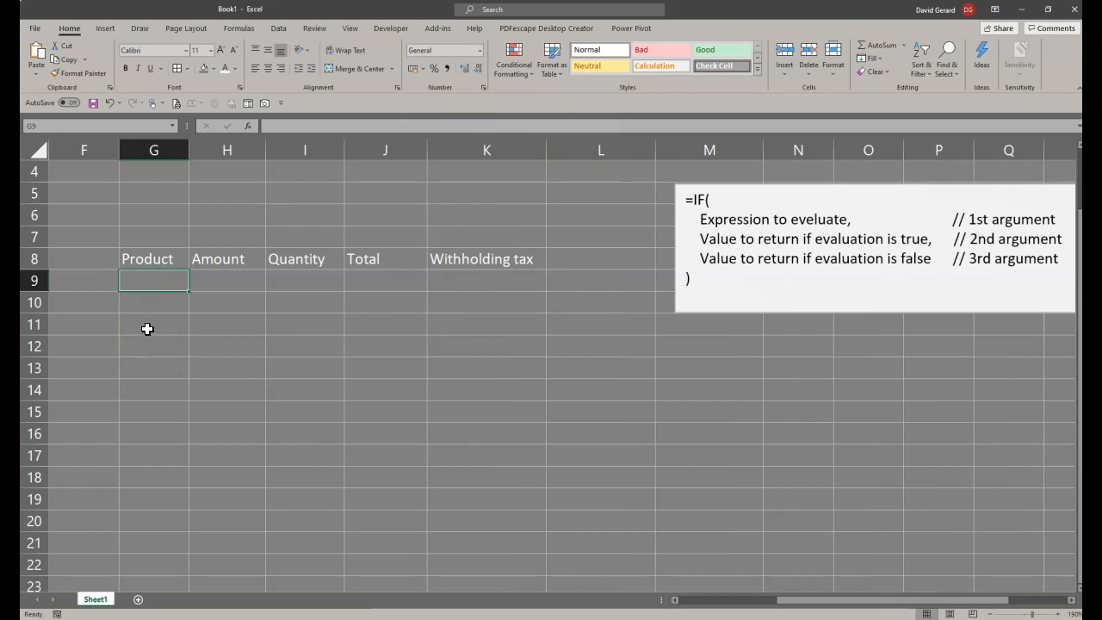
# Convert the header row G8:K8 into a table, specifying that the table has headers
pyautogui.click(144, 257)
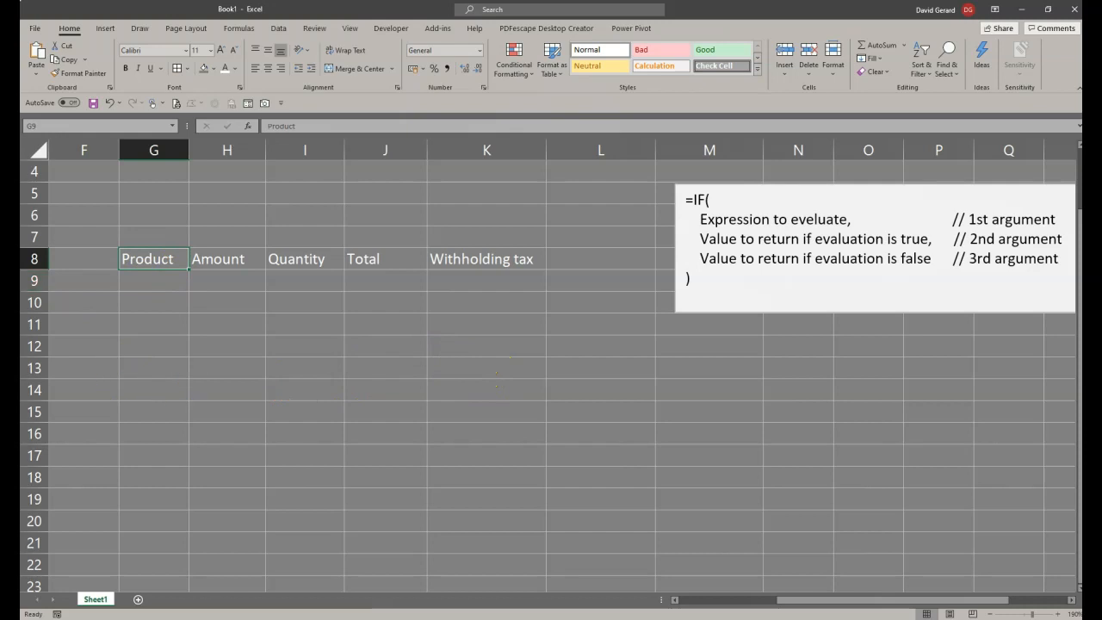
pyautogui.click(107, 30)
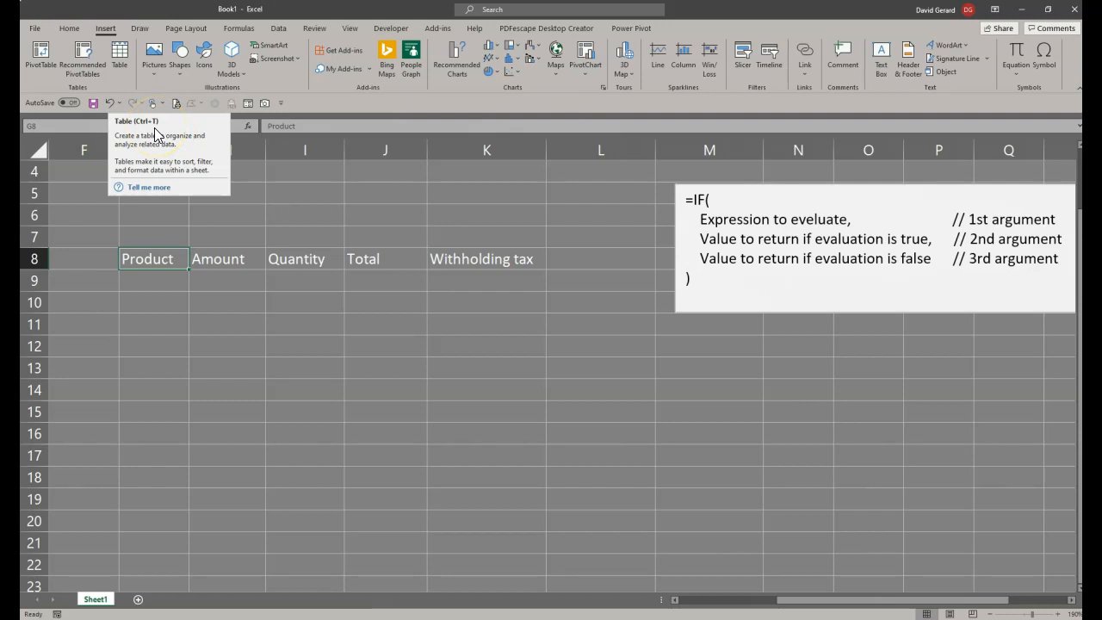
pyautogui.click(159, 262)
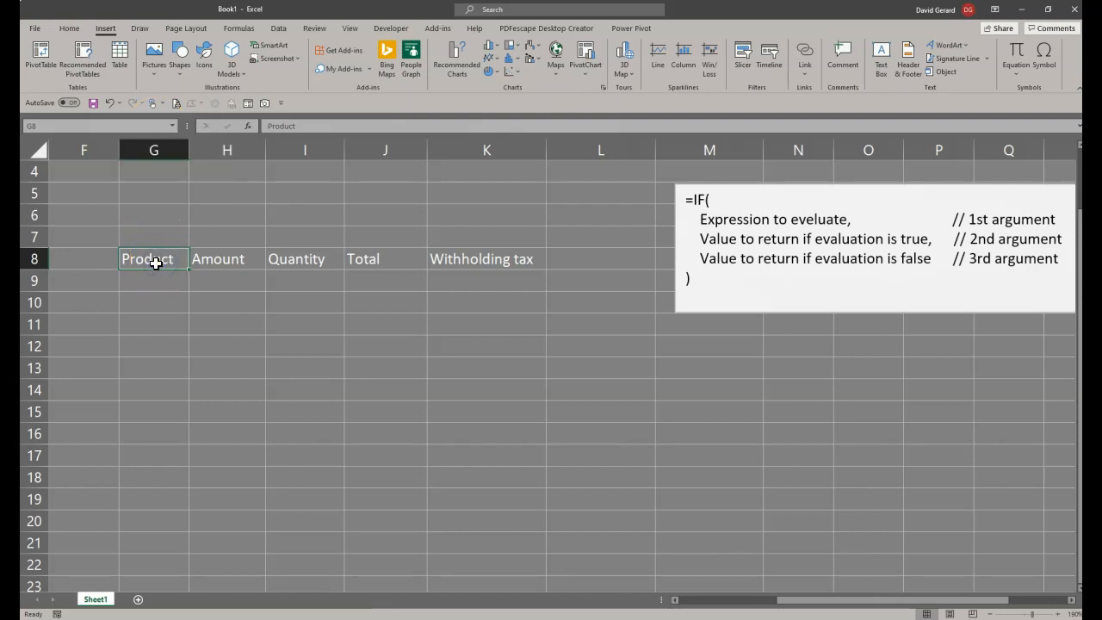
pyautogui.hotkey('ctrl', 't')
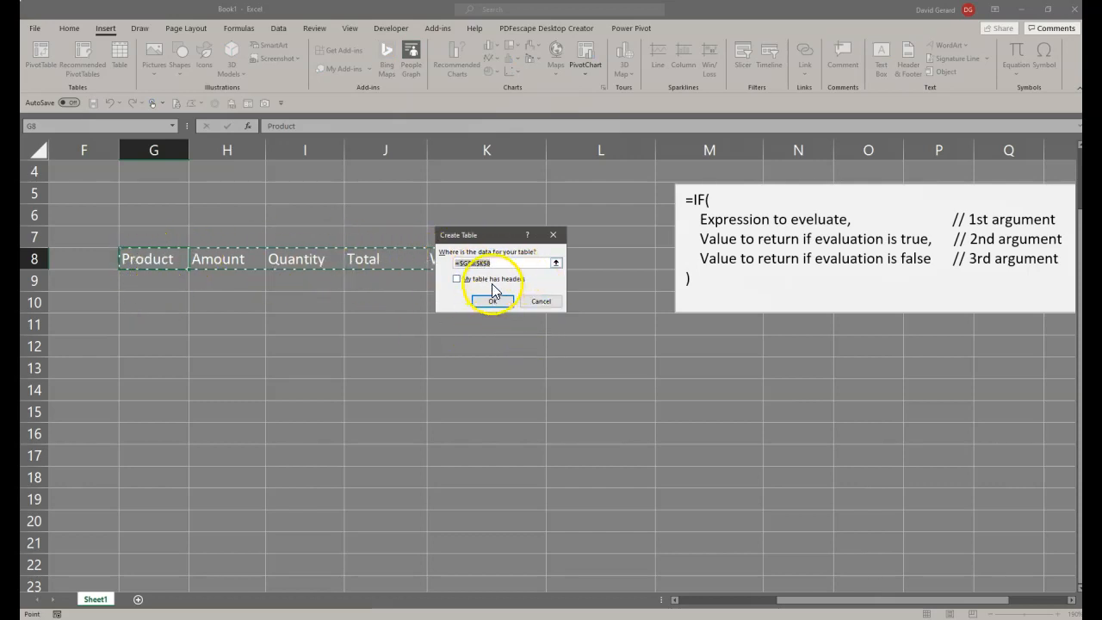
pyautogui.click(456, 279)
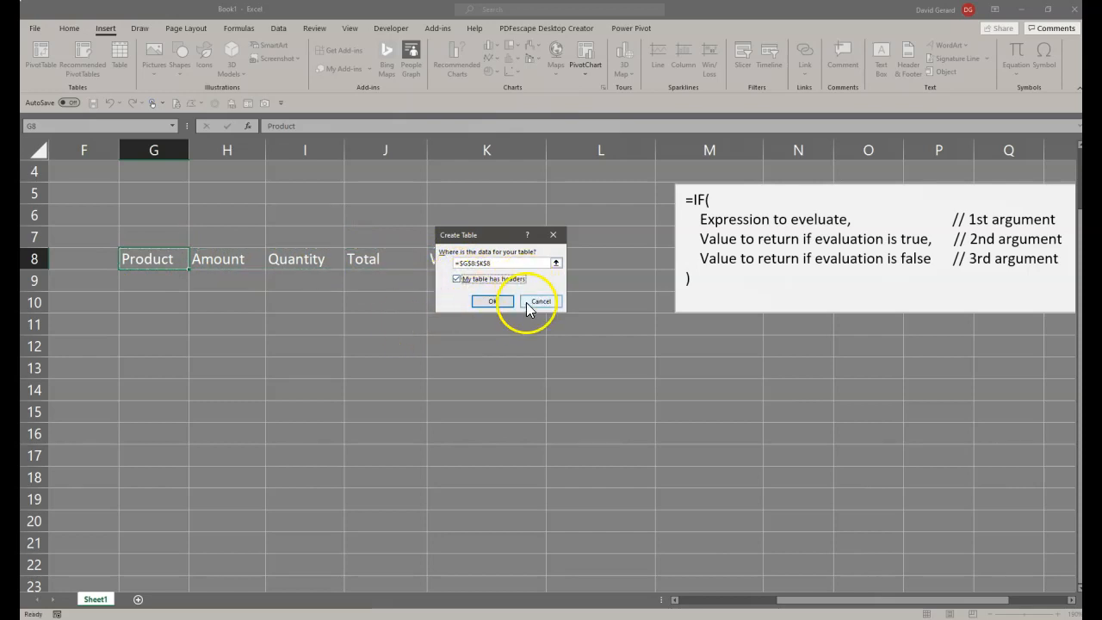
pyautogui.click(494, 302)
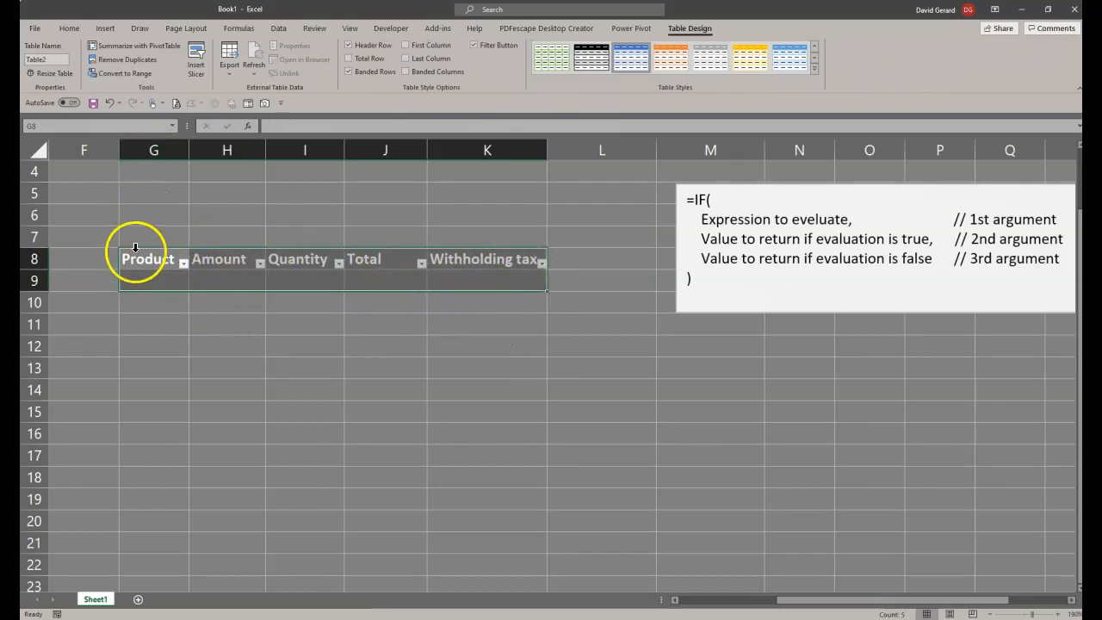
pyautogui.click(529, 367)
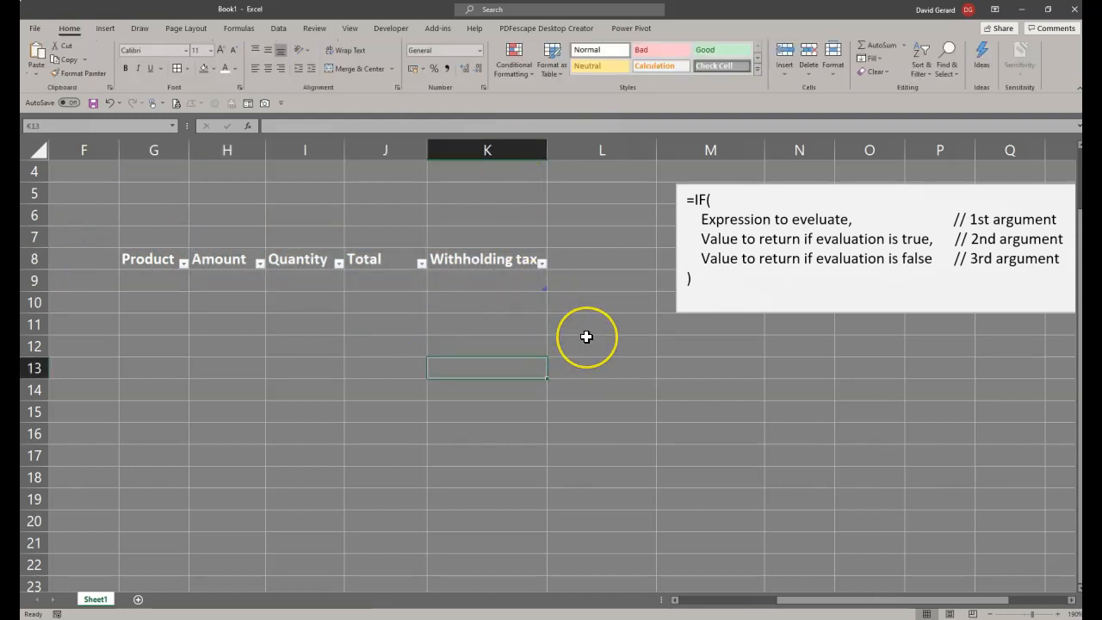
pyautogui.moveTo(523, 284)
pyautogui.mouseDown()
pyautogui.moveTo(568, 310)
pyautogui.moveTo(576, 299)
pyautogui.moveTo(546, 278)
pyautogui.moveTo(522, 286)
pyautogui.mouseUp()
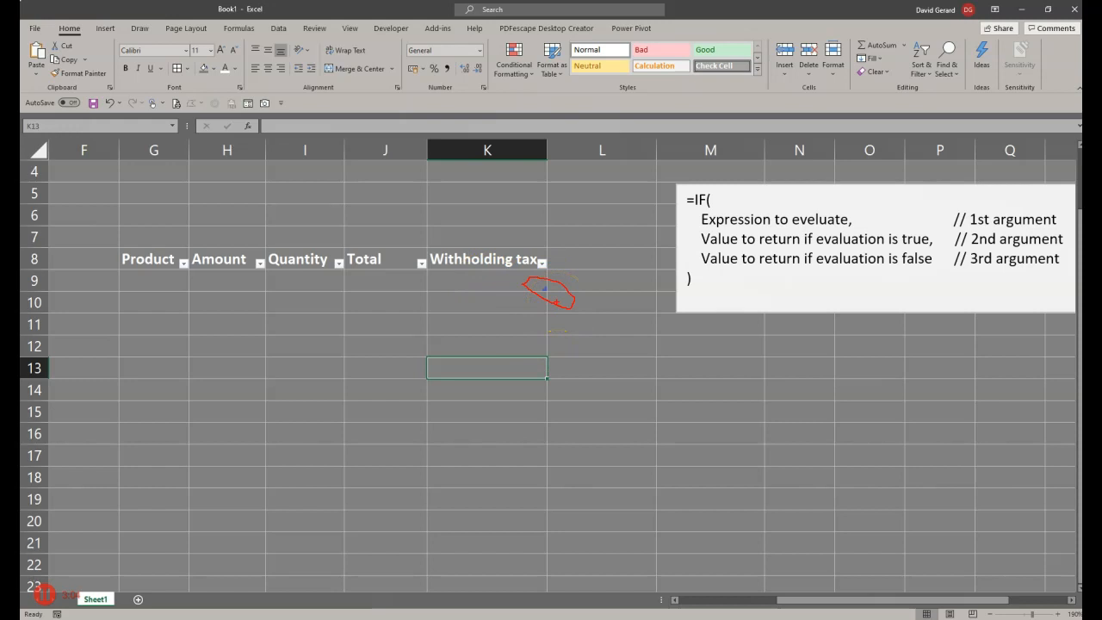
pyautogui.press('Escape')
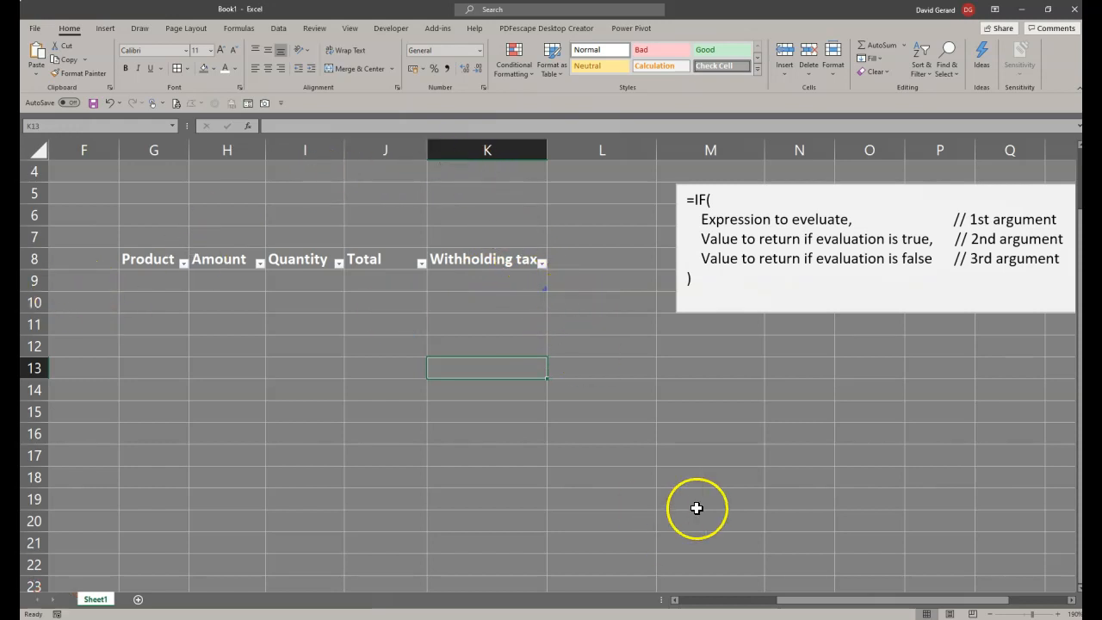
# Fill in the first table row with Product A, an amount of 50000 and a quantity of 40
pyautogui.click(156, 281)
pyautogui.write('Pro')
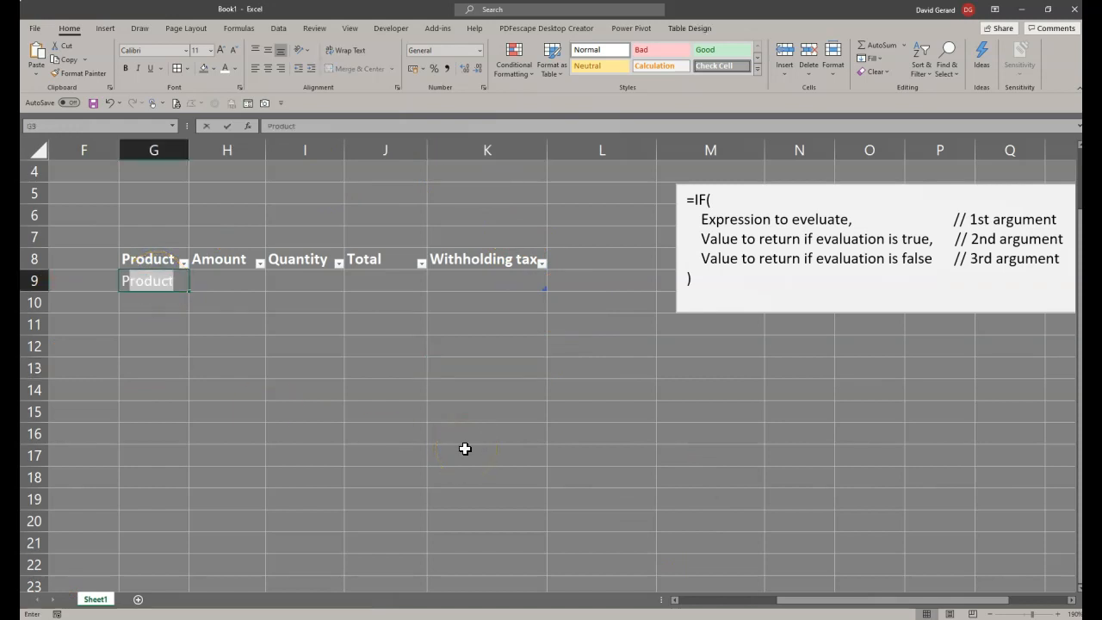
pyautogui.write('duct')
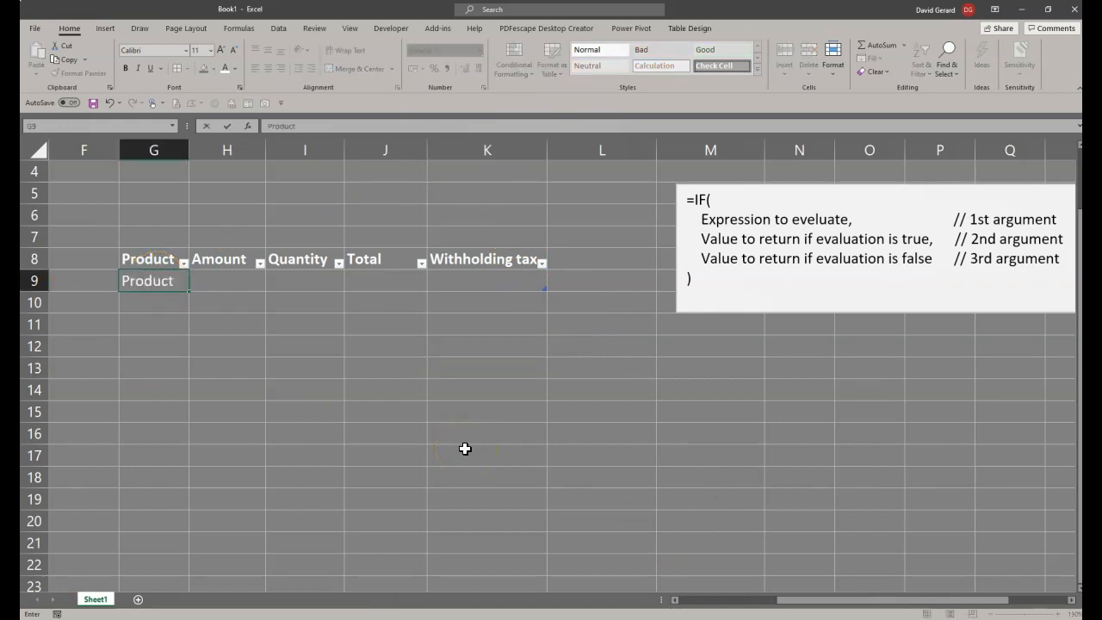
pyautogui.write(' A')
pyautogui.press('Tab')
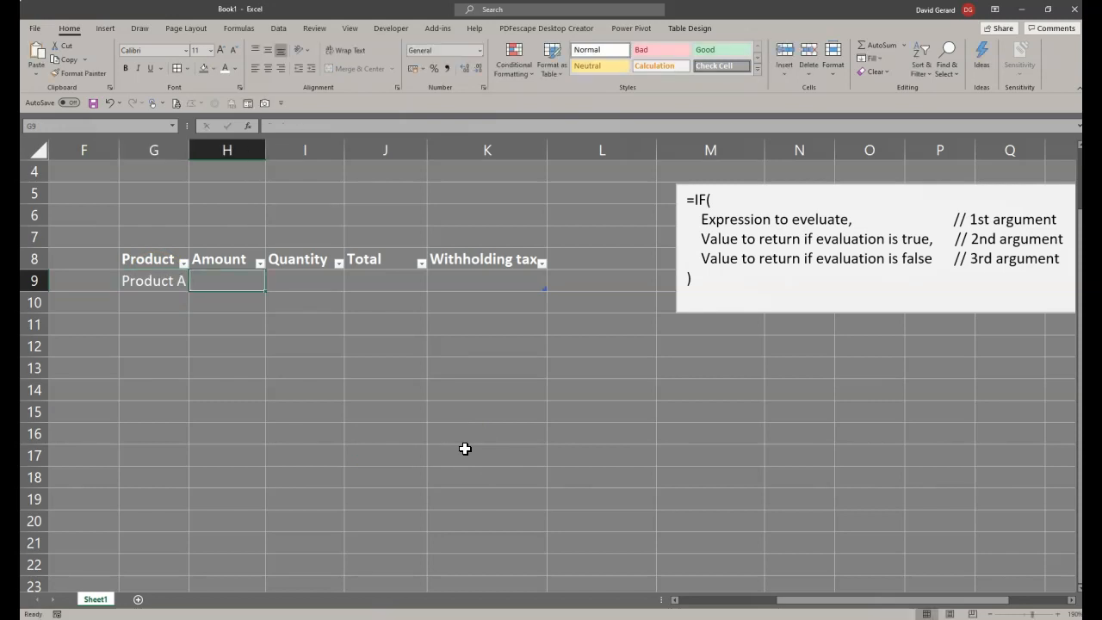
pyautogui.write('50000')
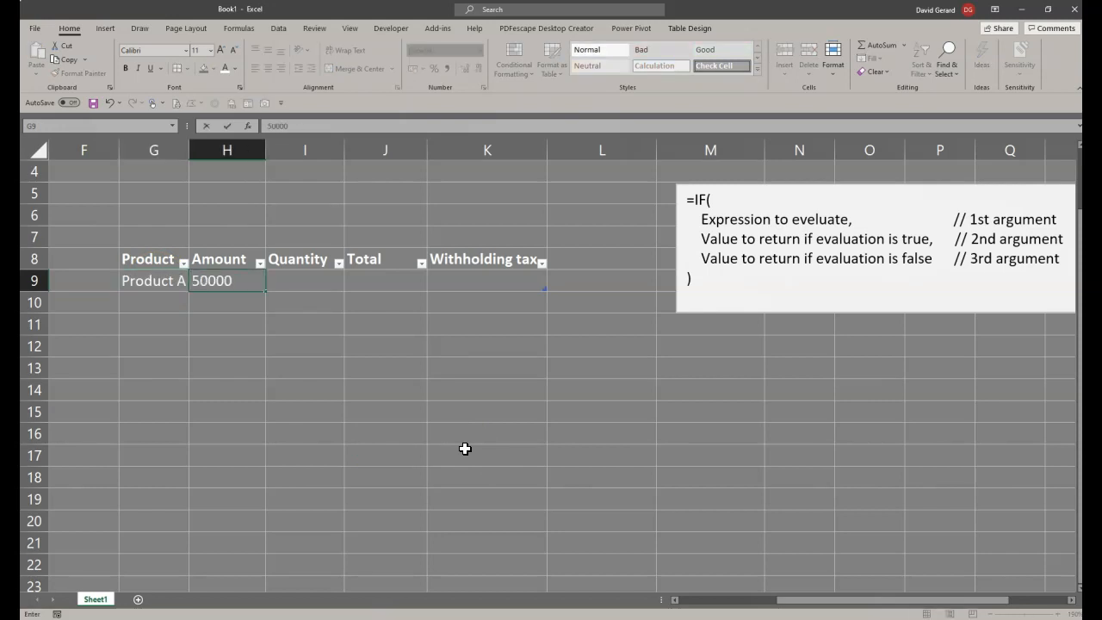
pyautogui.press('Tab')
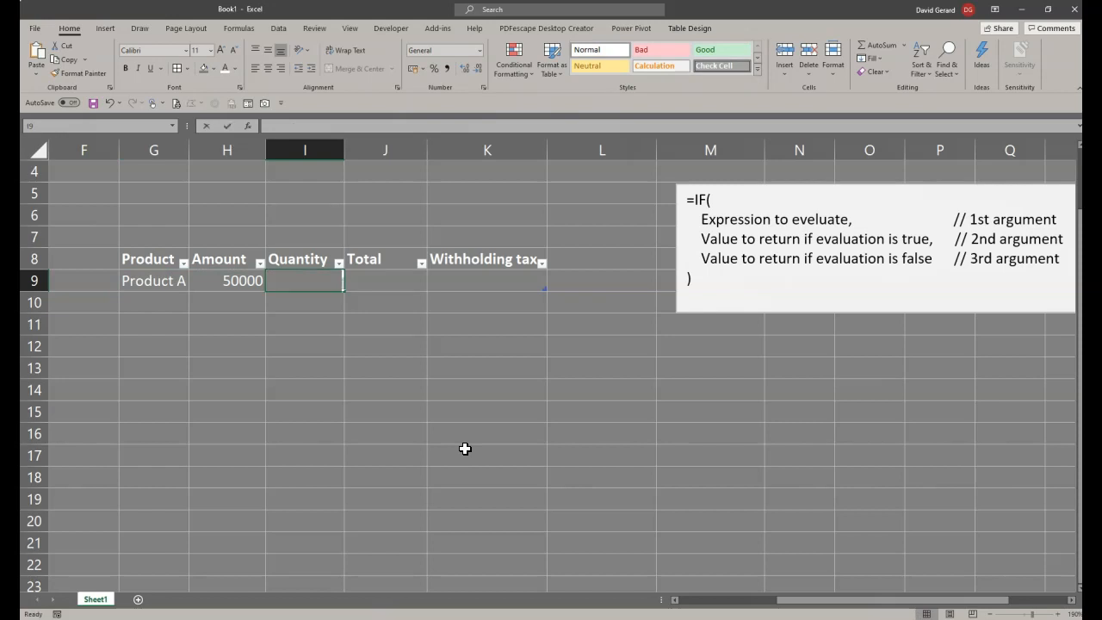
pyautogui.write('40')
pyautogui.press('Tab')
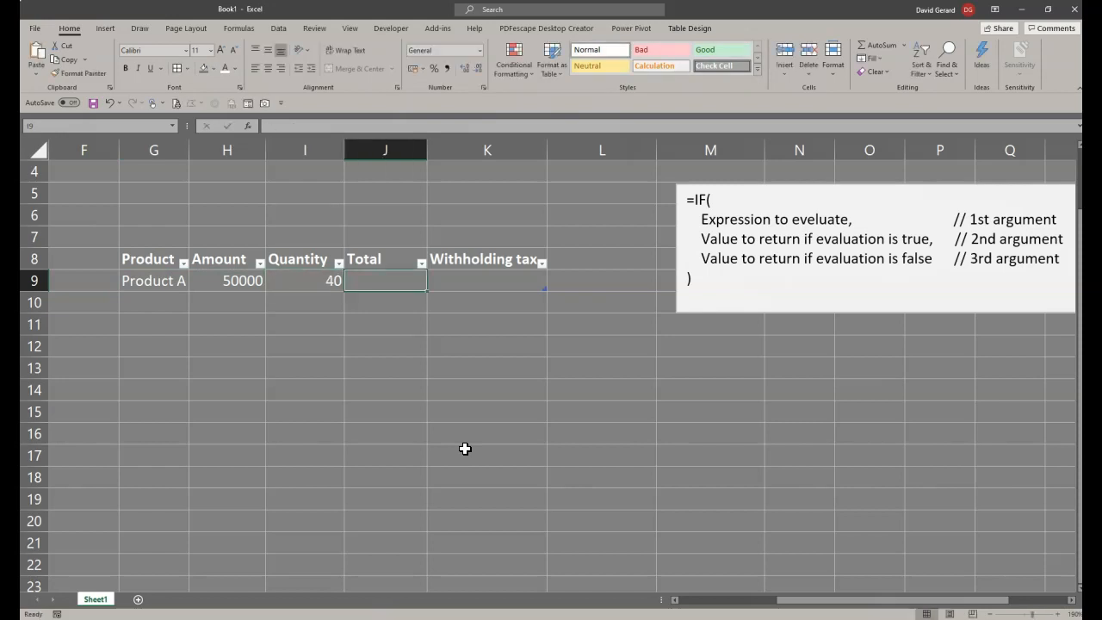
pyautogui.write('=')
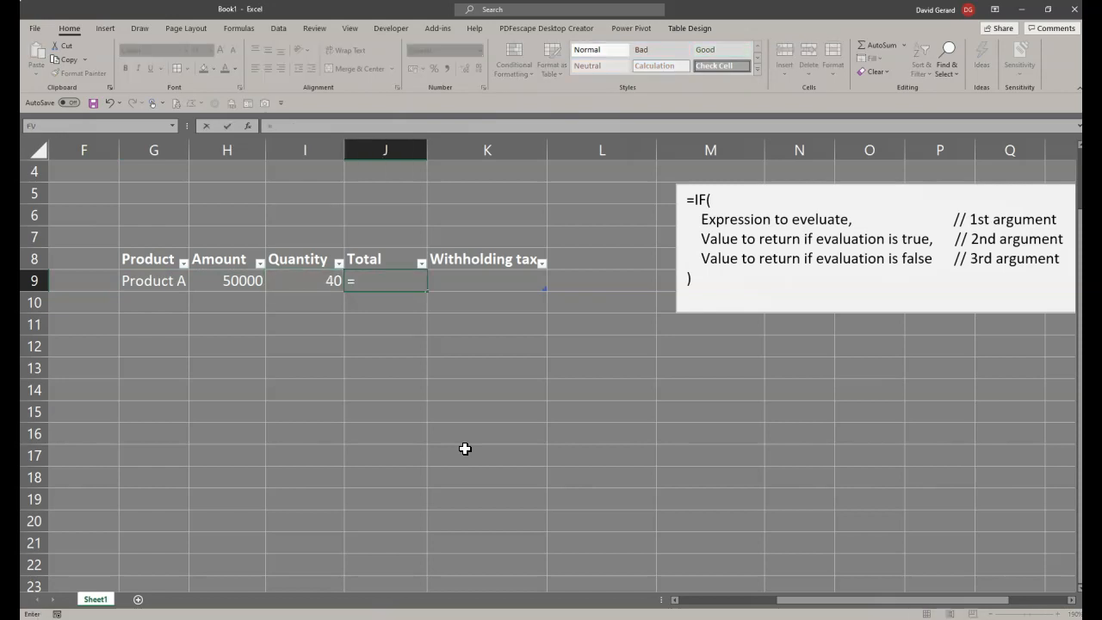
pyautogui.click(222, 274)
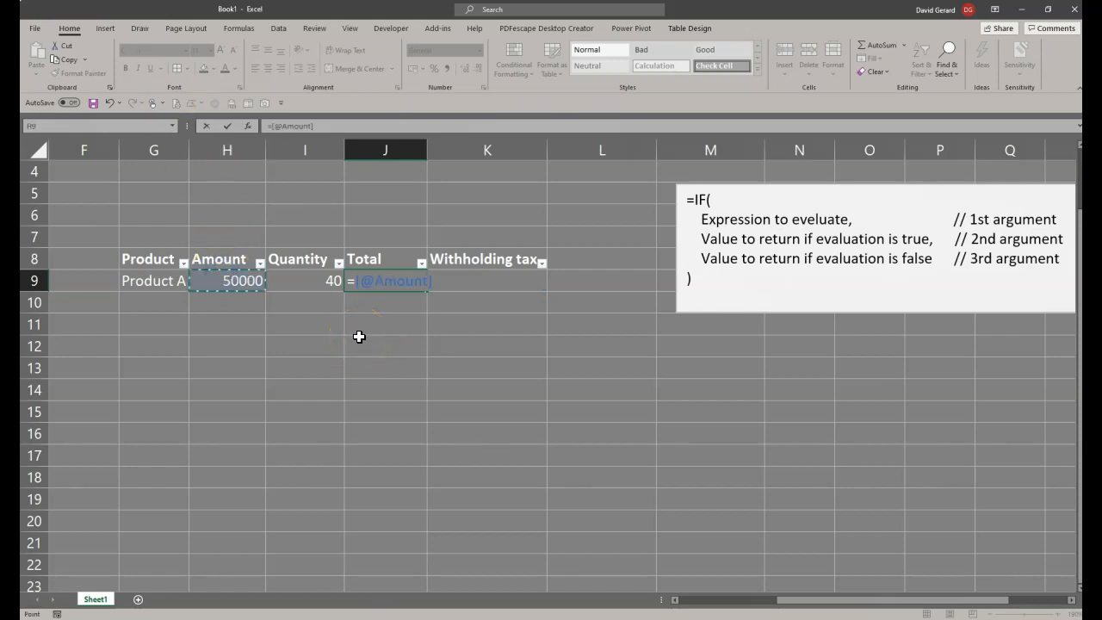
pyautogui.click(305, 284)
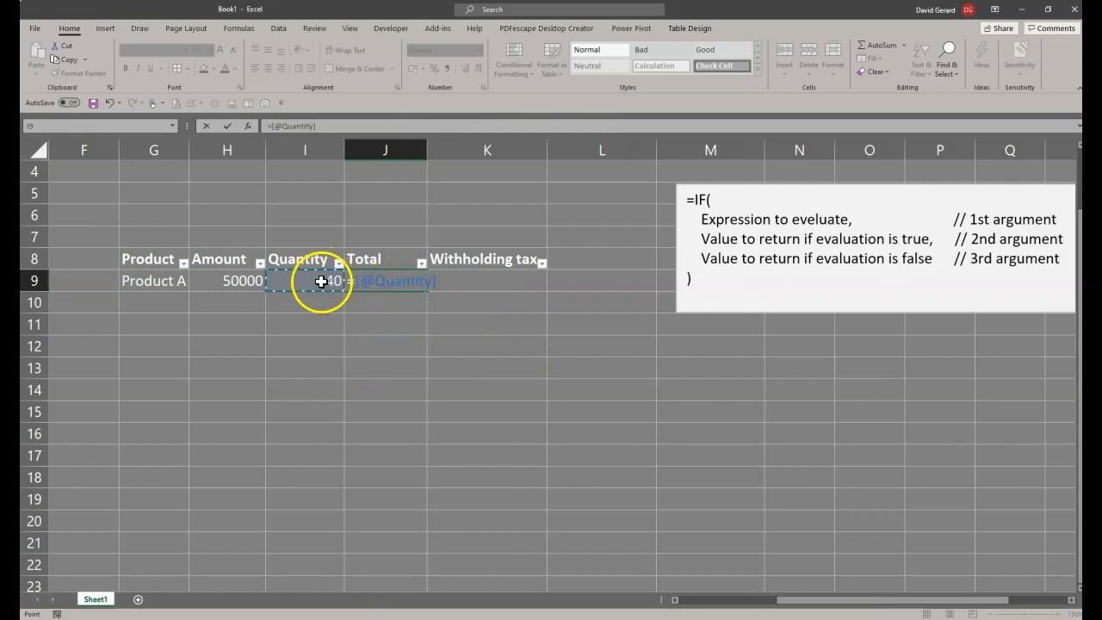
pyautogui.click(232, 283)
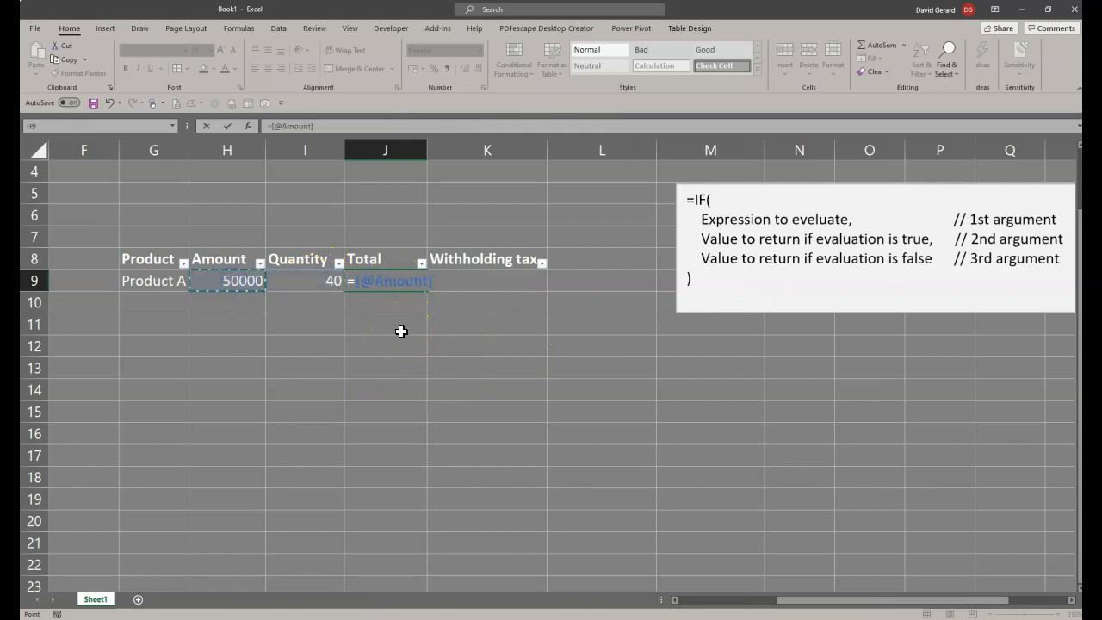
pyautogui.click(295, 283)
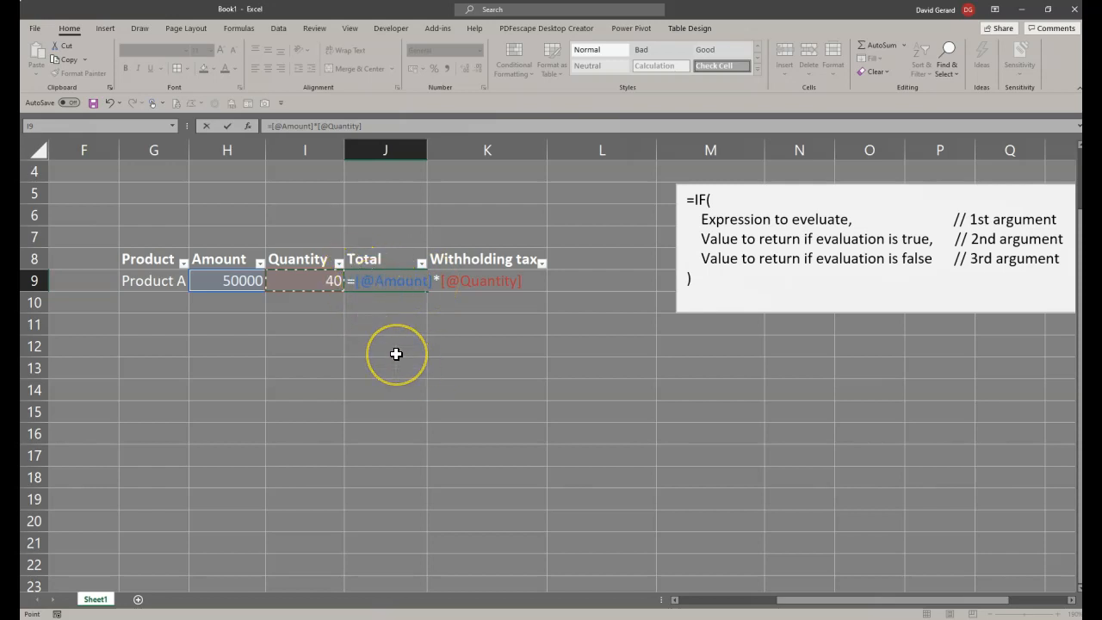
pyautogui.press('Return')
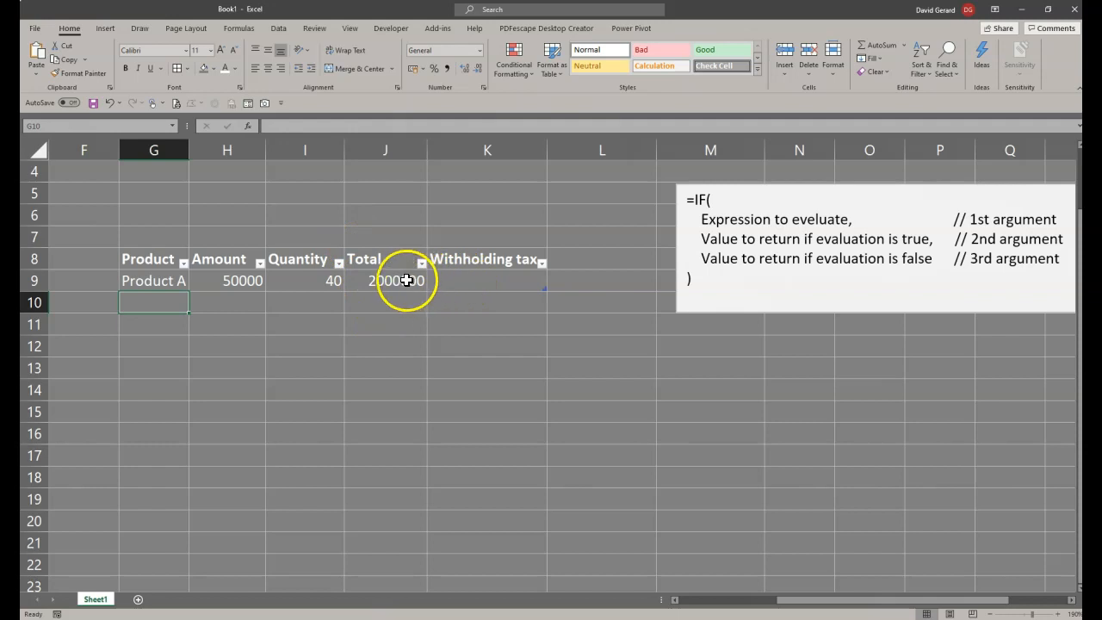
# Format cells H9:K9 with the Comma [0] style, showing thousands separators and no decimals
pyautogui.moveTo(206, 281); pyautogui.dragTo(463, 285)
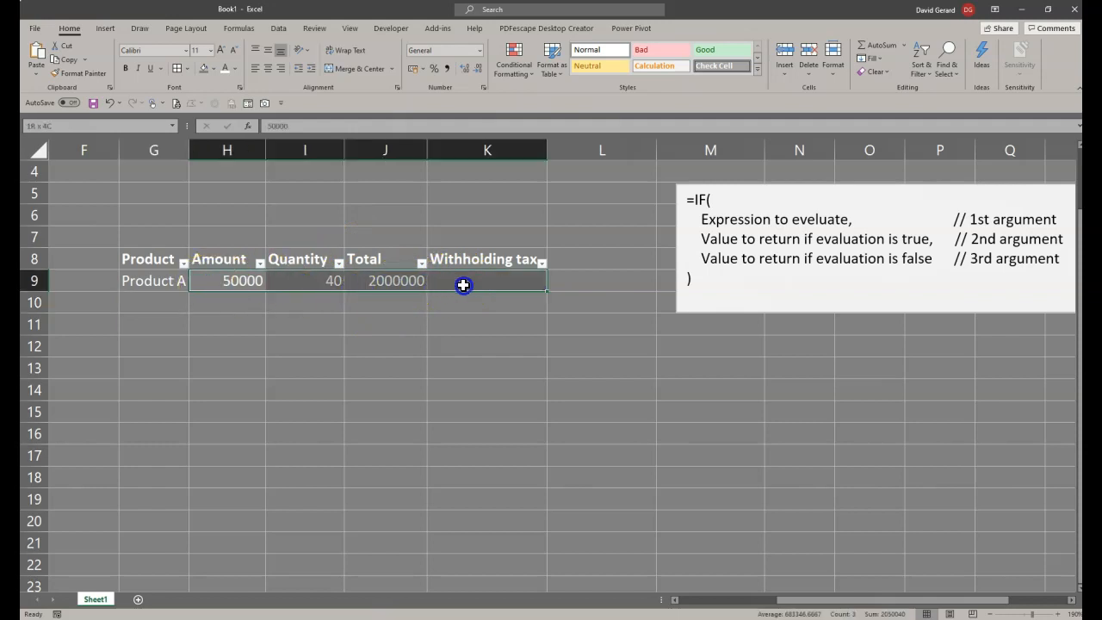
pyautogui.click(446, 68)
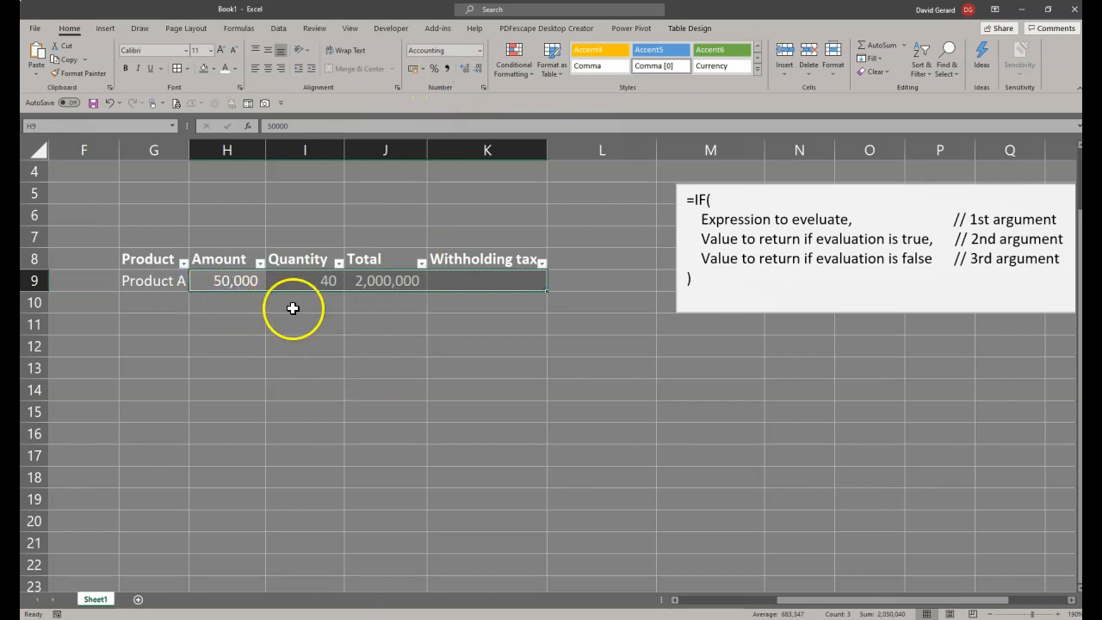
pyautogui.click(387, 280)
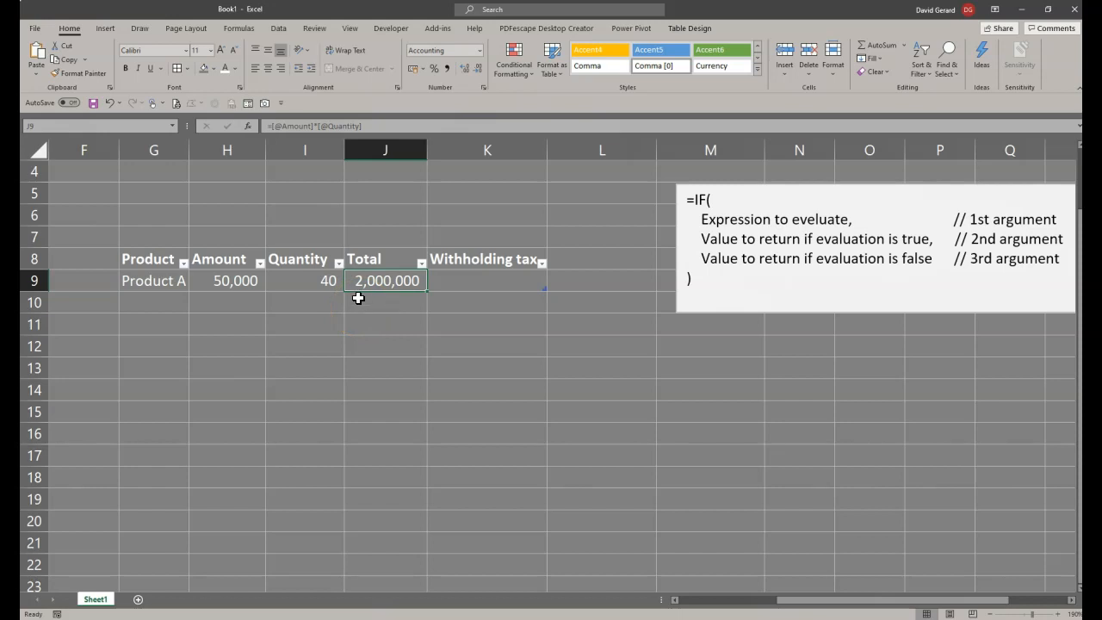
pyautogui.click(478, 283)
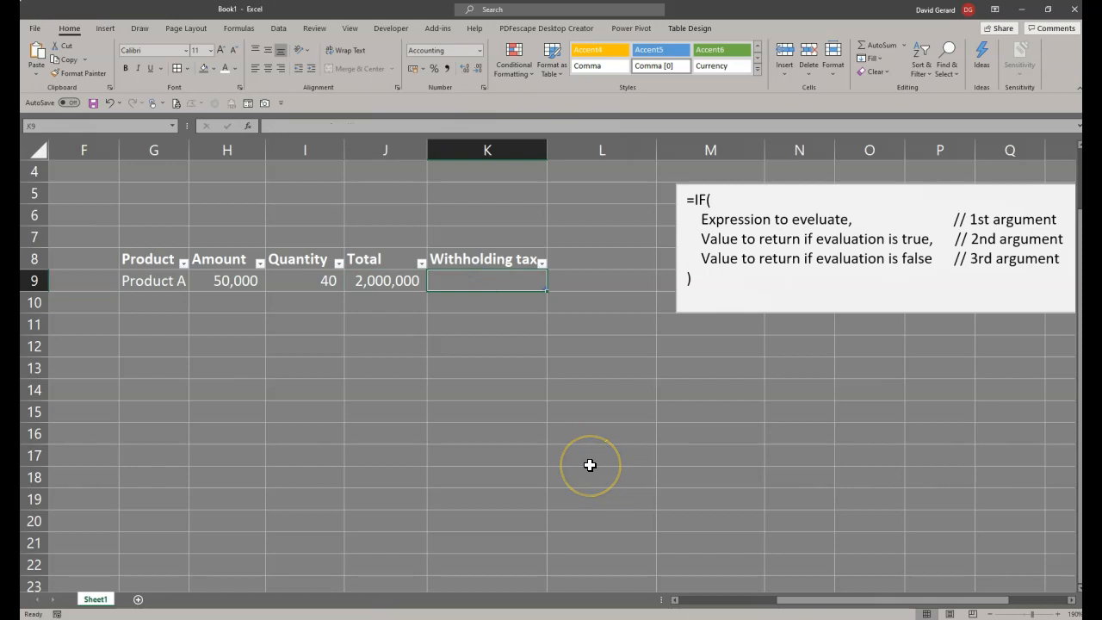
pyautogui.write('=')
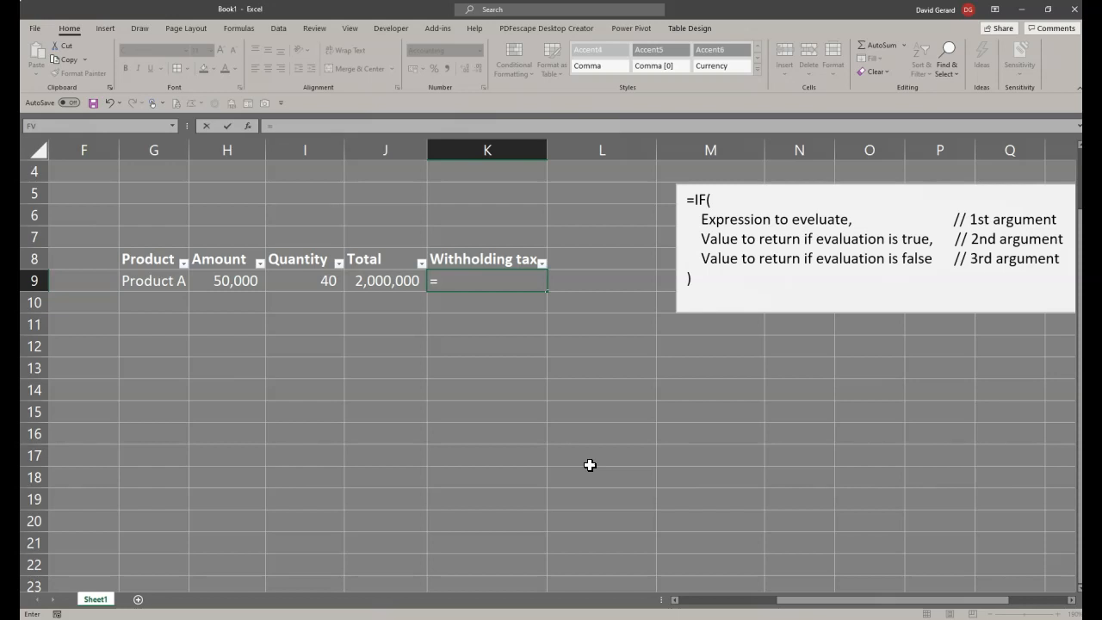
pyautogui.write('IF(')
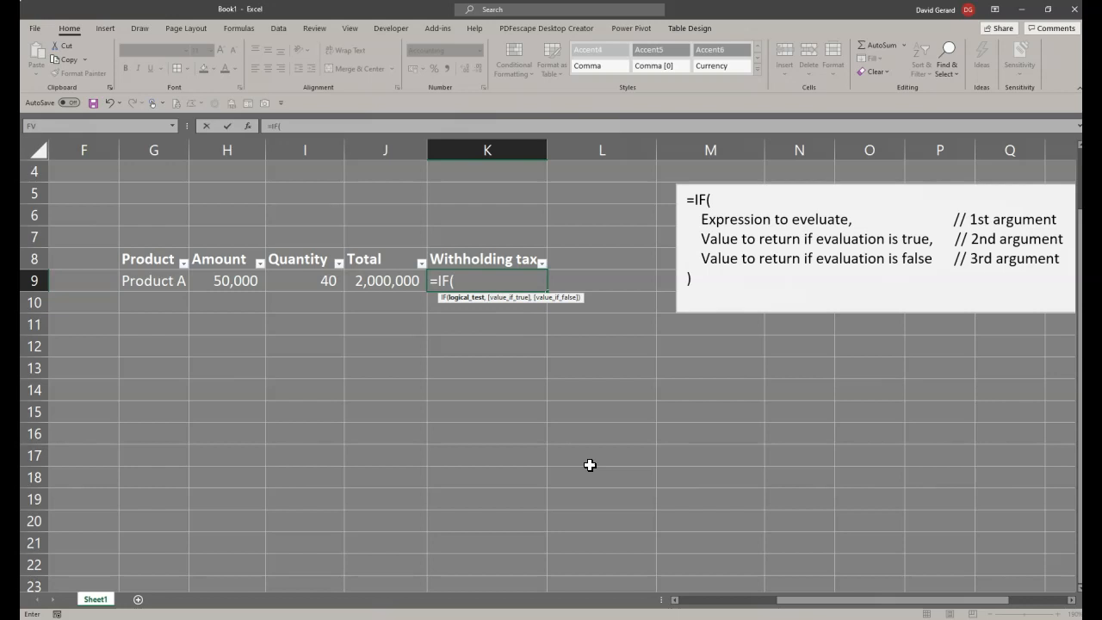
pyautogui.press('BackSpace')
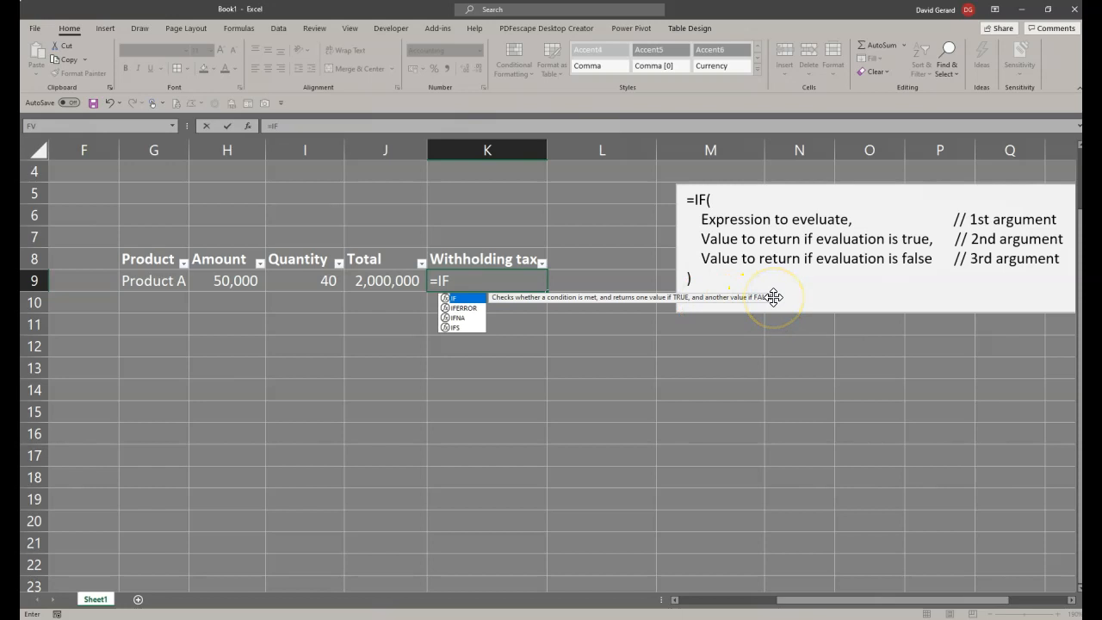
pyautogui.click(457, 277)
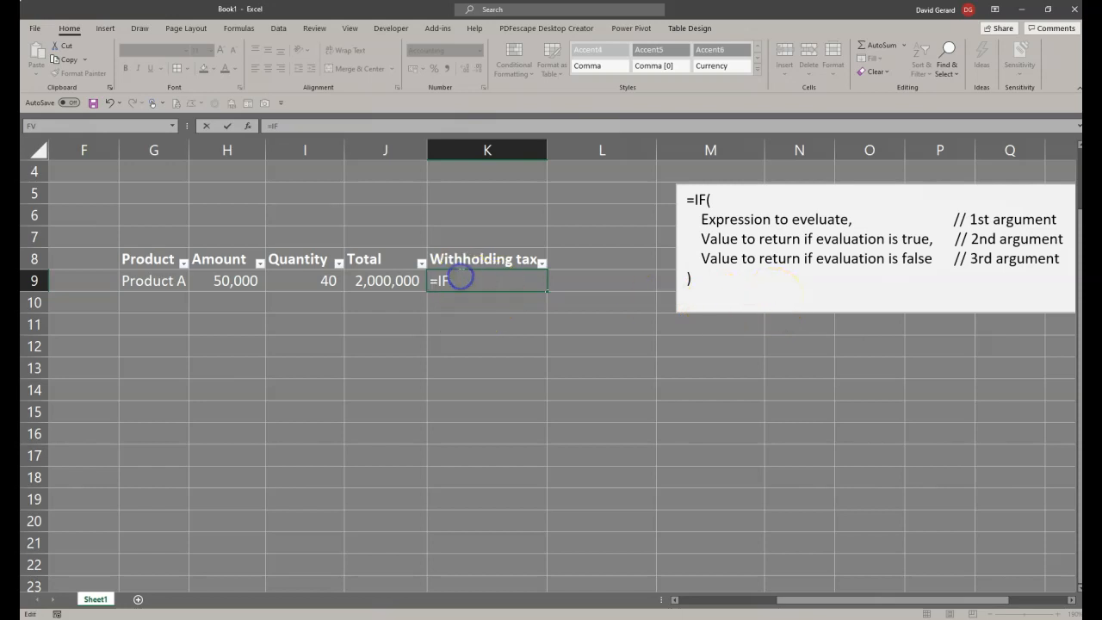
pyautogui.write('(')
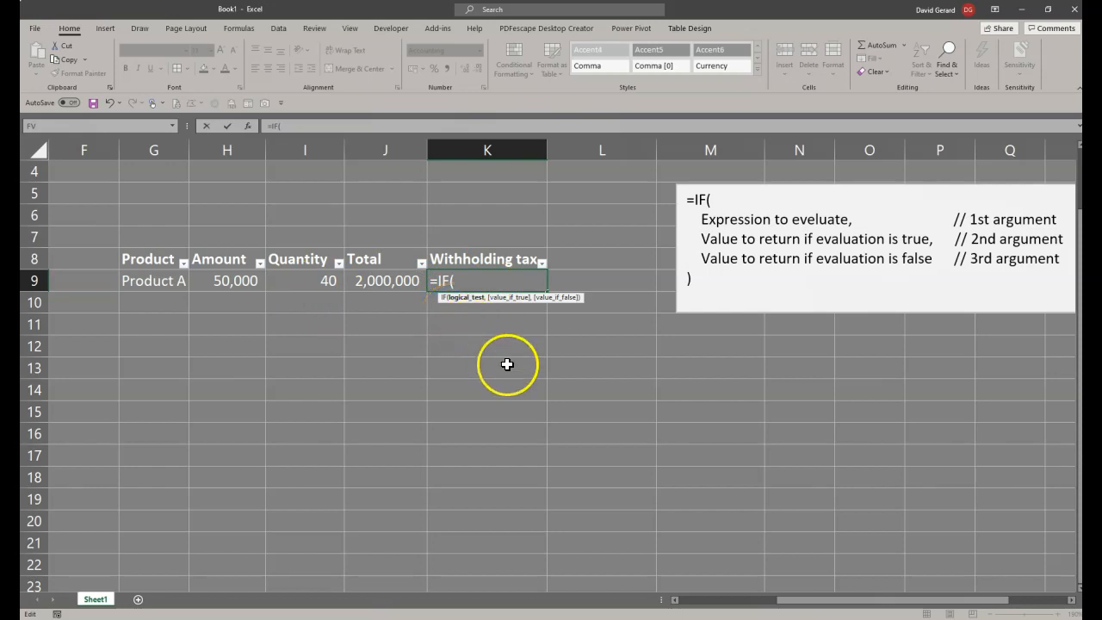
pyautogui.click(360, 281)
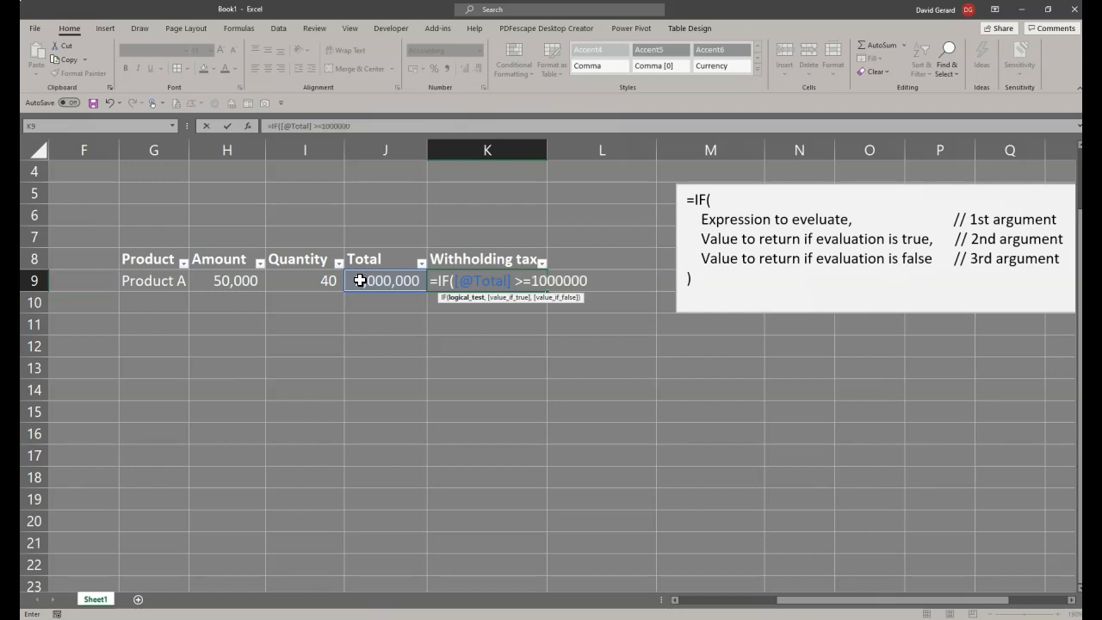
pyautogui.write(',')
pyautogui.click(383, 281)
pyautogui.write('*')
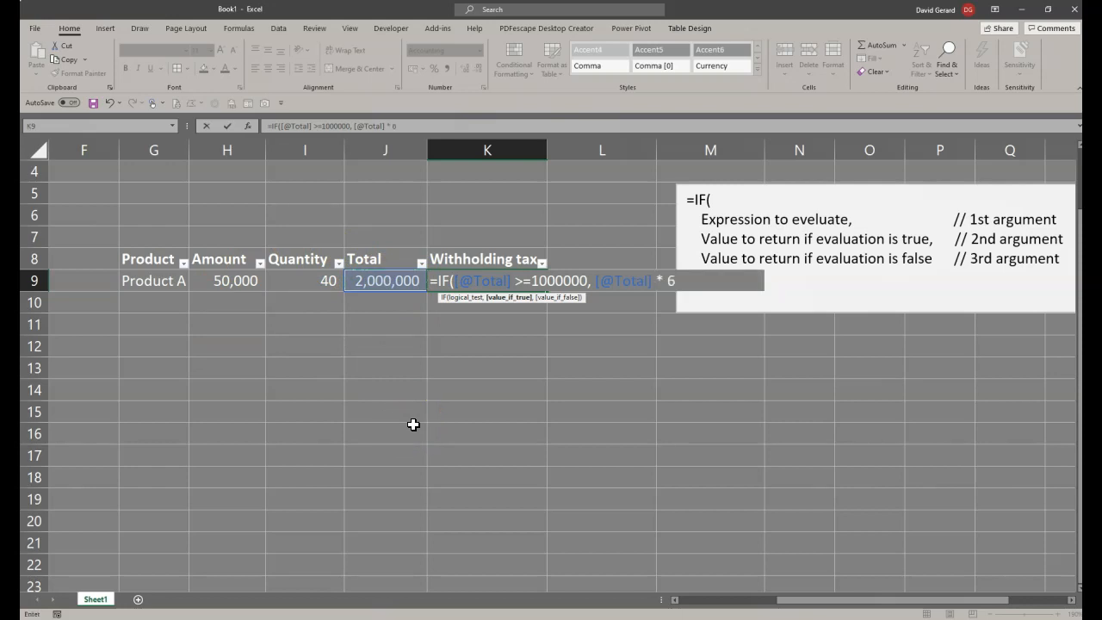
pyautogui.write(' 6%, 0')
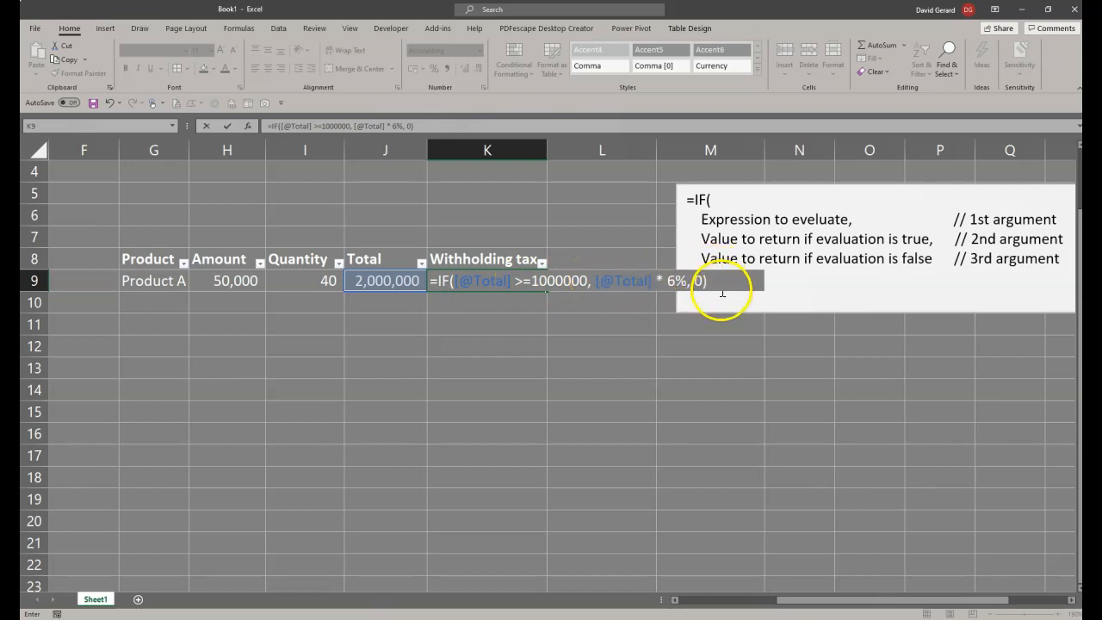
# Evaluate the logical test in place inside the K9 formula, undo that evaluation, and commit the formula
pyautogui.moveTo(454, 281); pyautogui.dragTo(586, 282)
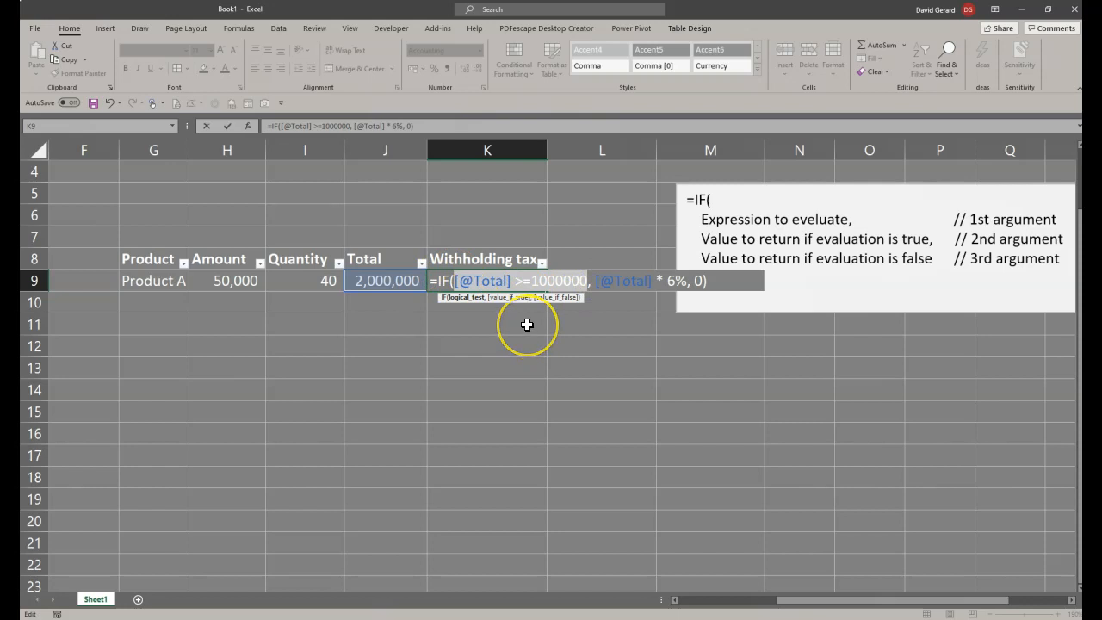
pyautogui.press('F9')
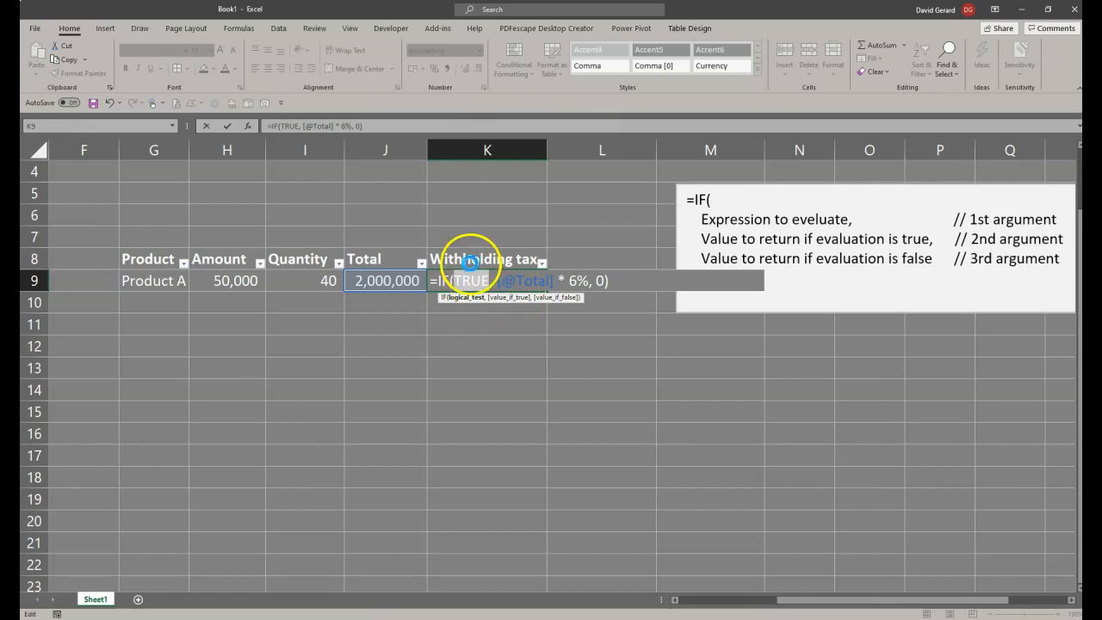
pyautogui.hotkey('ctrl', 'z')
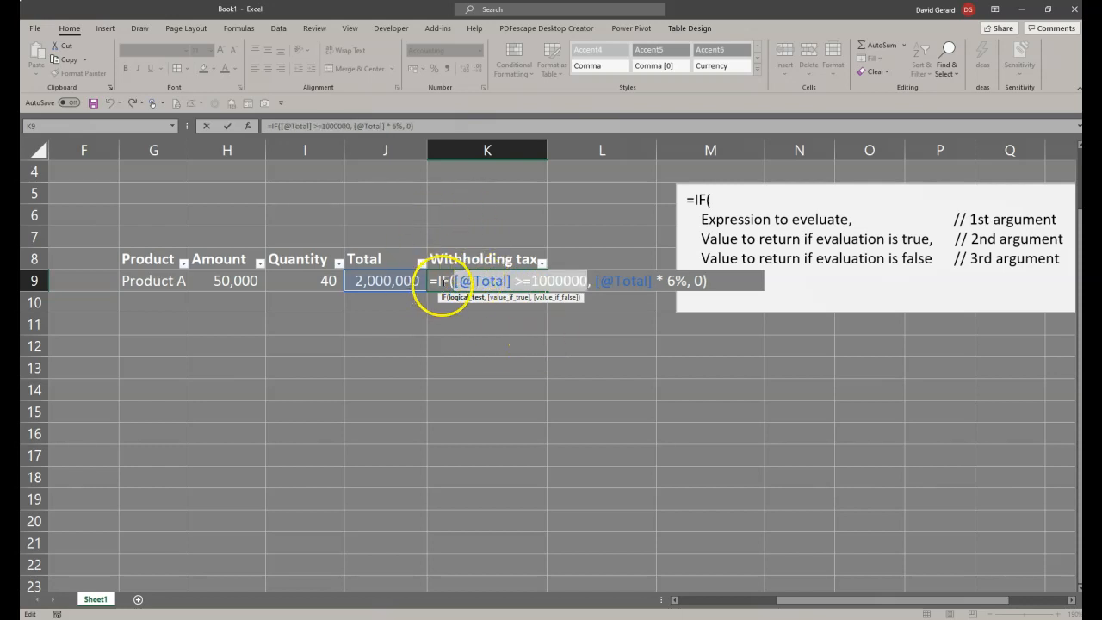
pyautogui.press('Return')
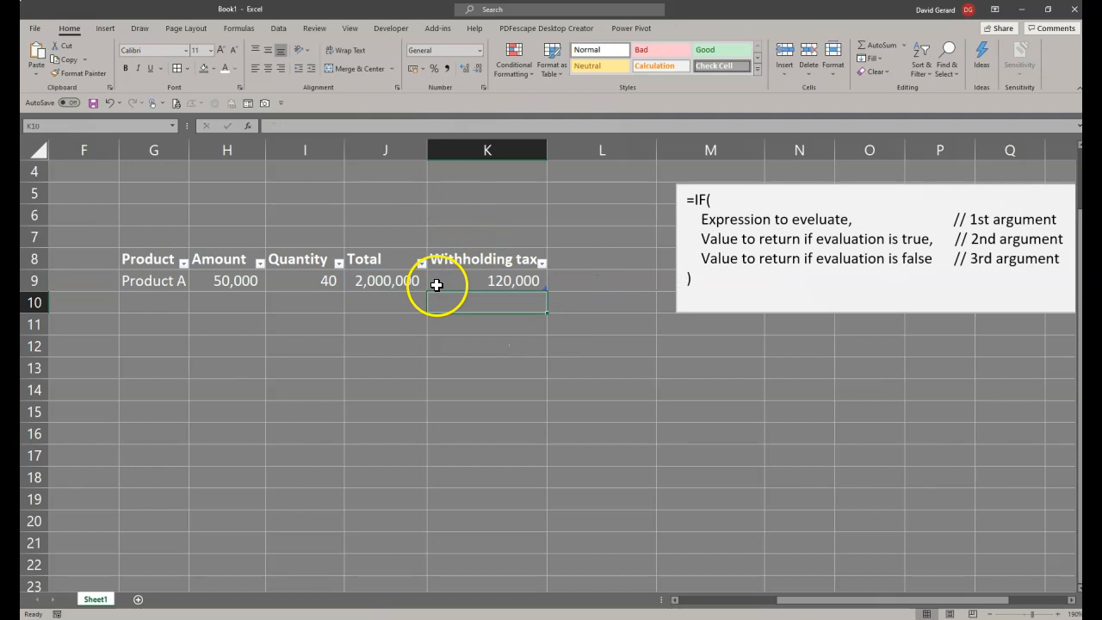
pyautogui.click(474, 279)
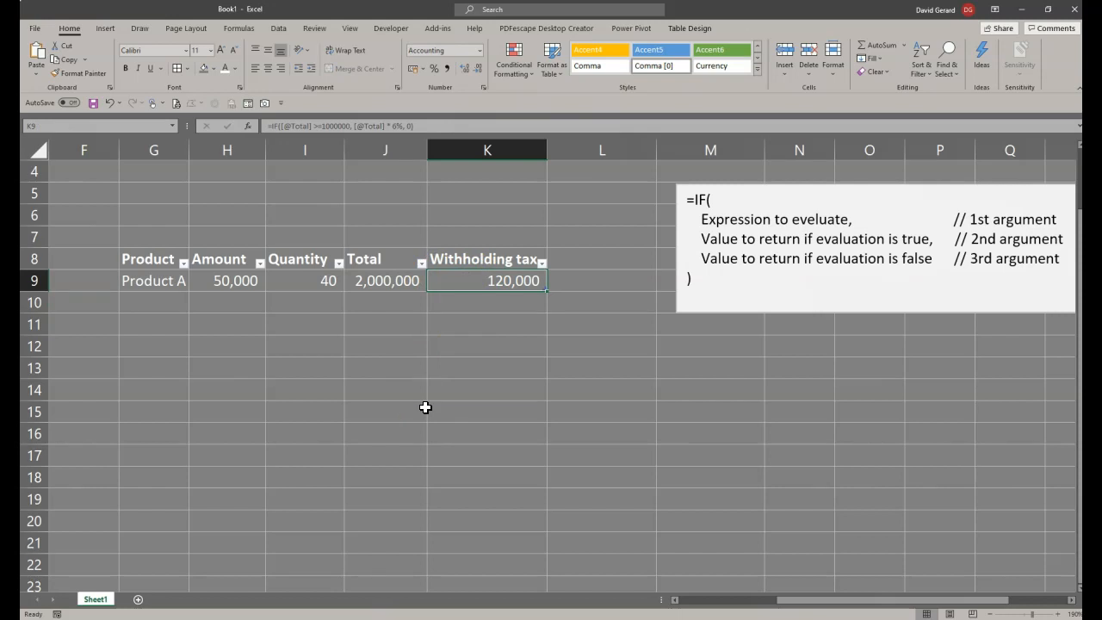
# Add Product B as a new table row in G10 and inspect the Total formulas in J10 and J9
pyautogui.click(144, 302)
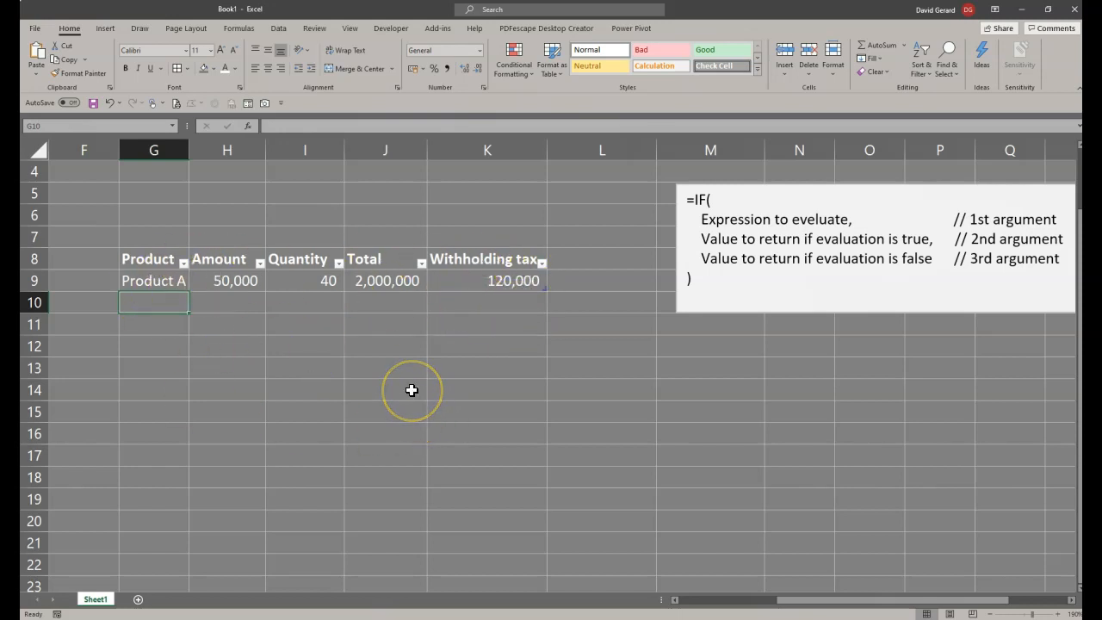
pyautogui.write('P')
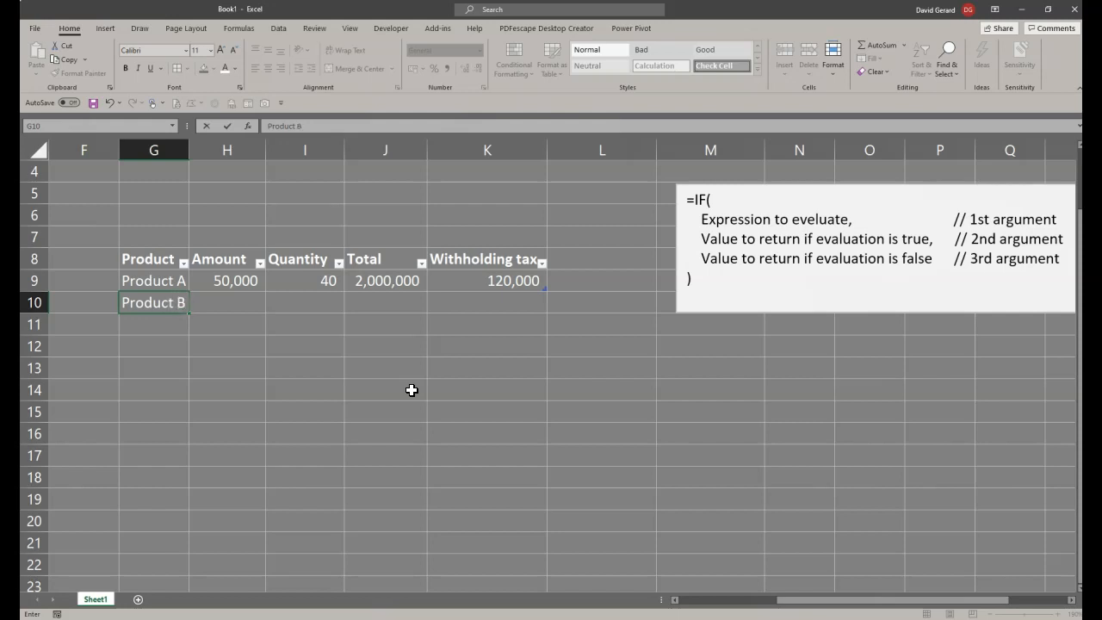
pyautogui.write('roduct B')
pyautogui.press('Tab')
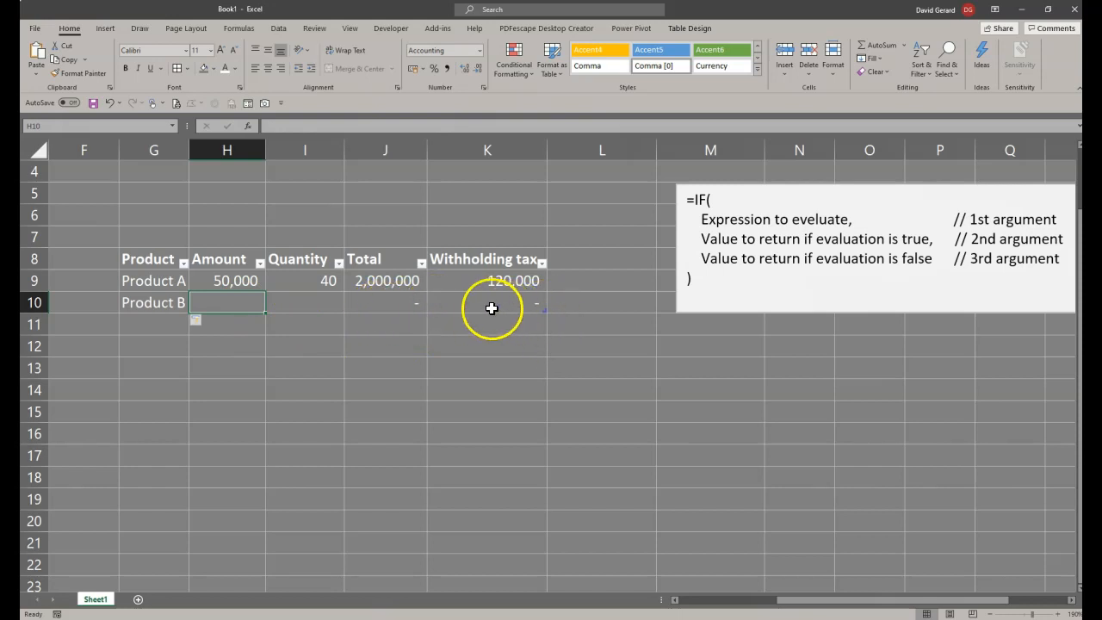
pyautogui.click(383, 303)
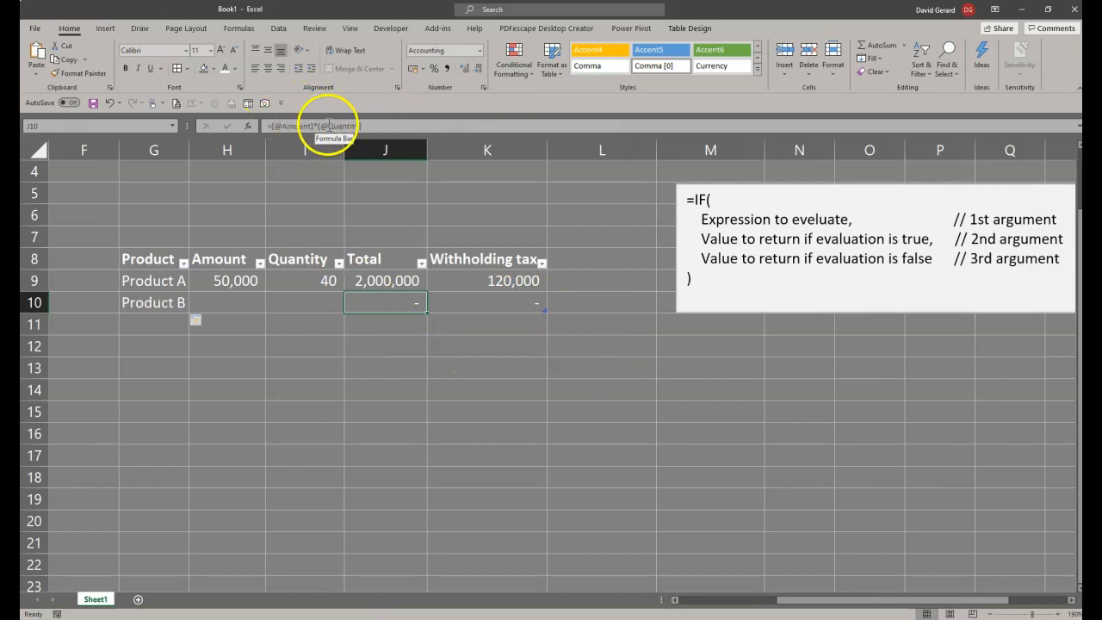
pyautogui.click(406, 283)
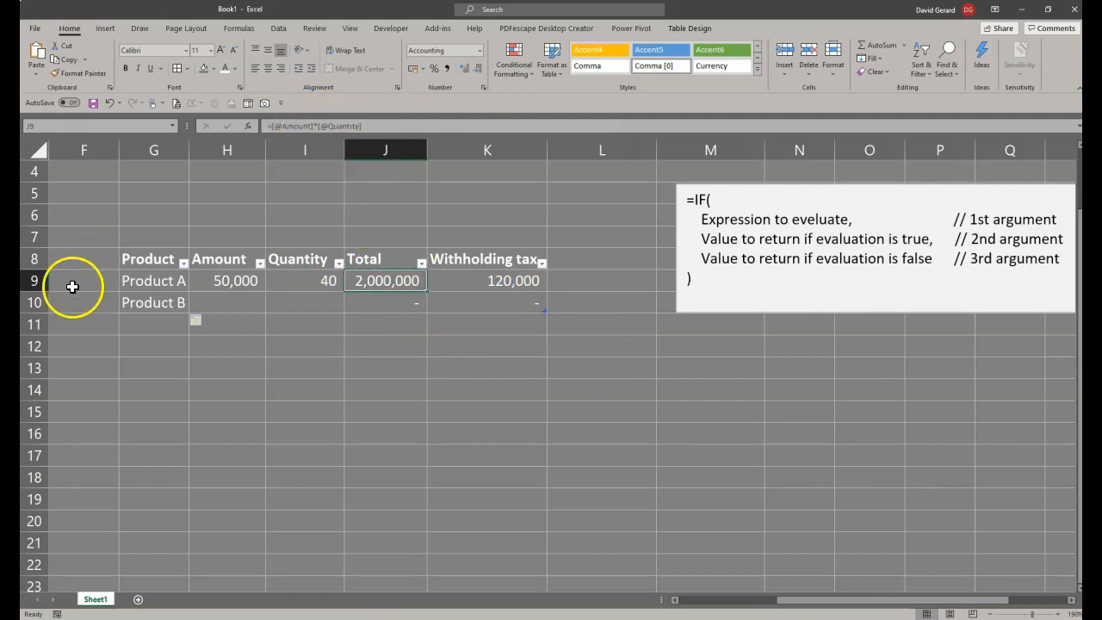
# Enter an amount of 2500 and a quantity of 35 for Product B, and inspect its withholding tax formula
pyautogui.click(227, 302)
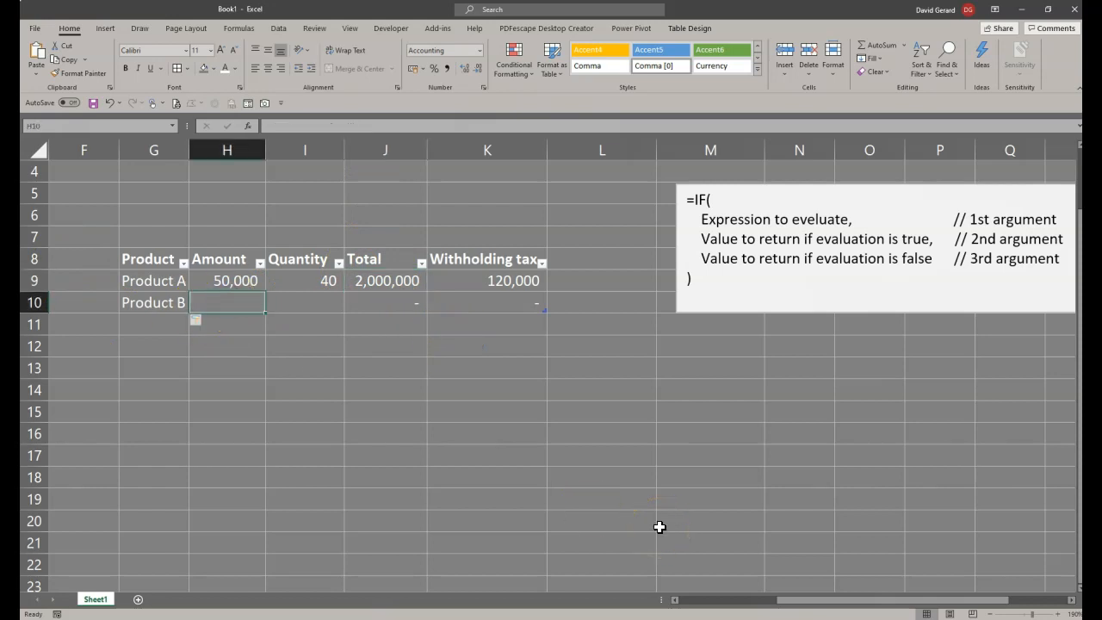
pyautogui.write('2500')
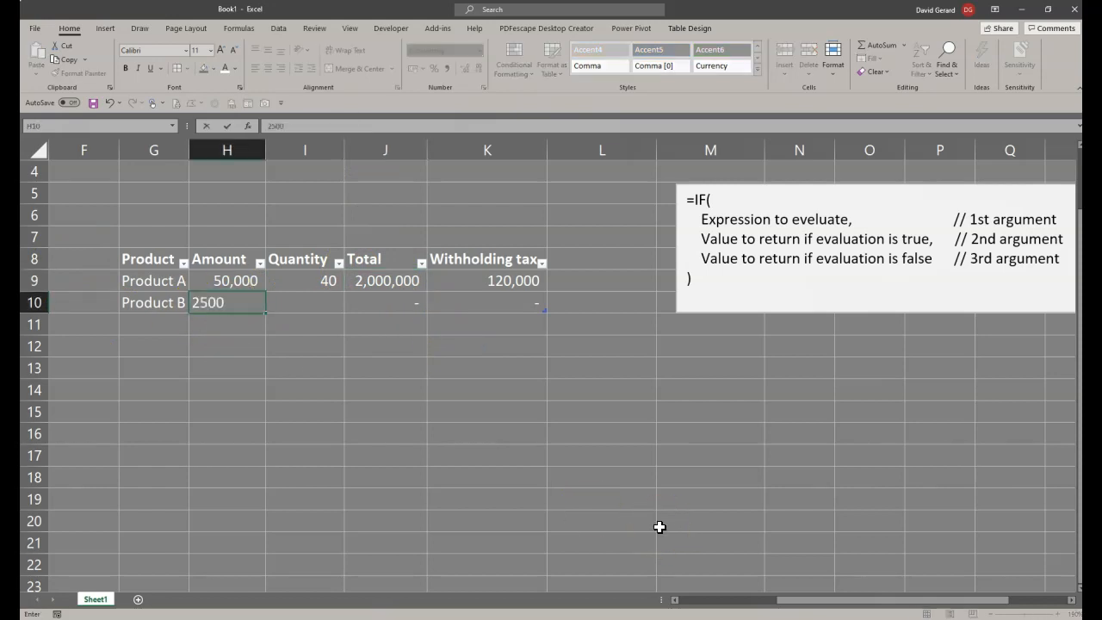
pyautogui.press('Tab')
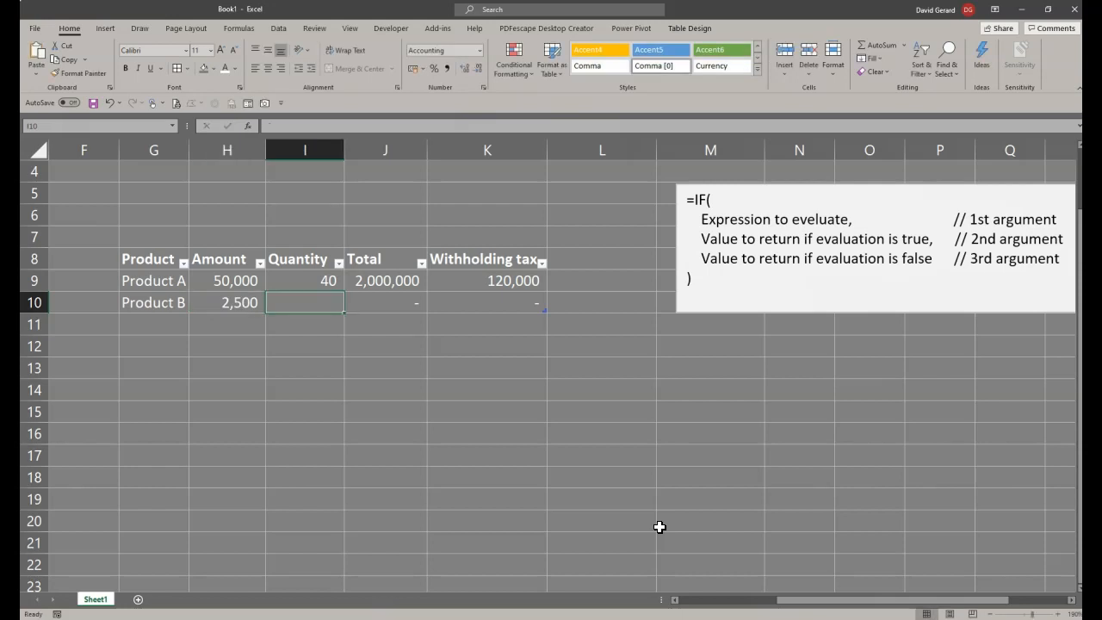
pyautogui.write('35')
pyautogui.press('Tab')
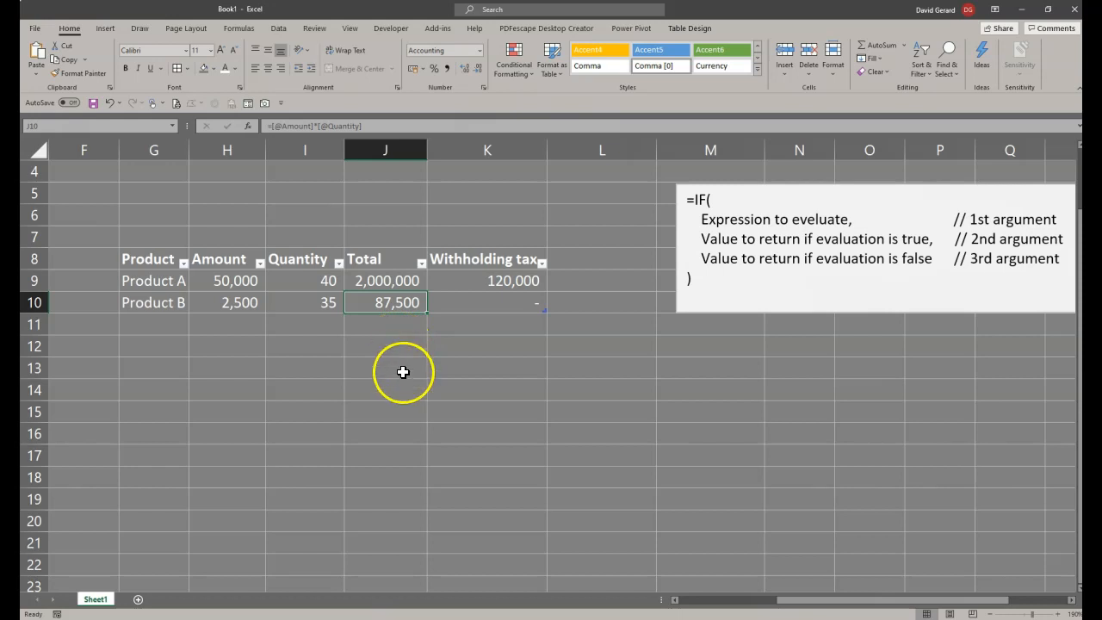
pyautogui.click(495, 303)
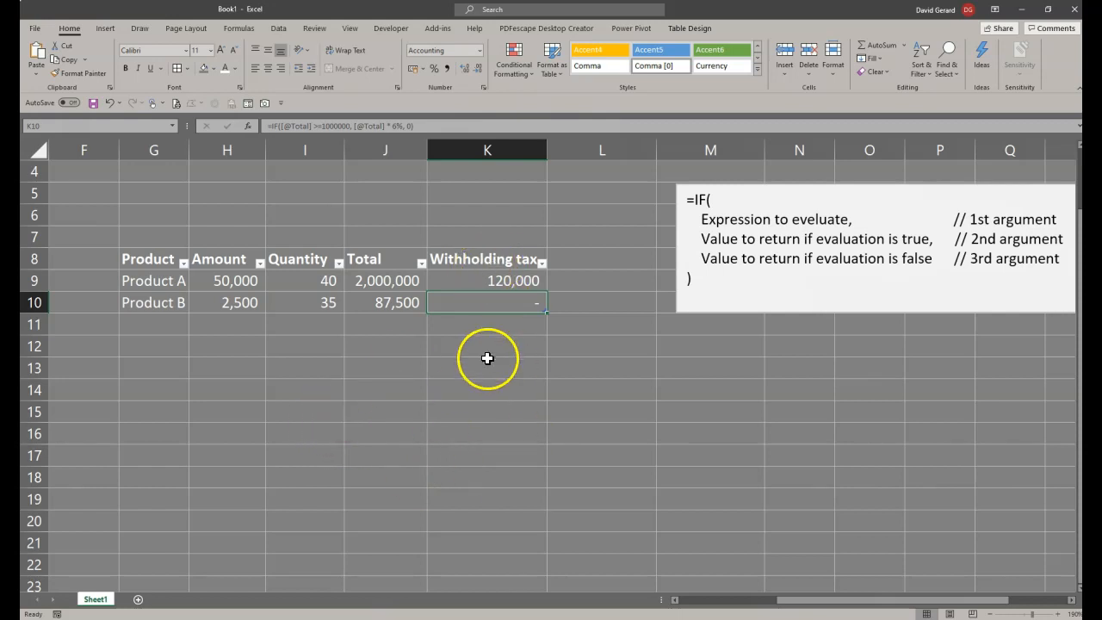
# Add Product C as a new table row in G11 with an amount of 500000 and a quantity of 2
pyautogui.click(135, 325)
pyautogui.write('Product C')
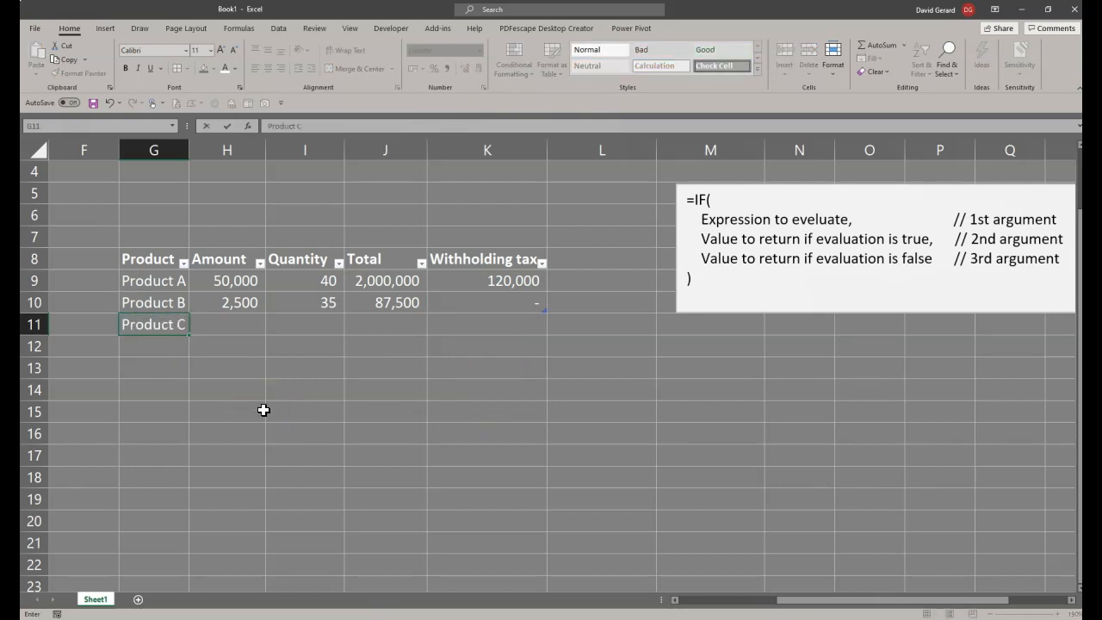
pyautogui.press('Tab')
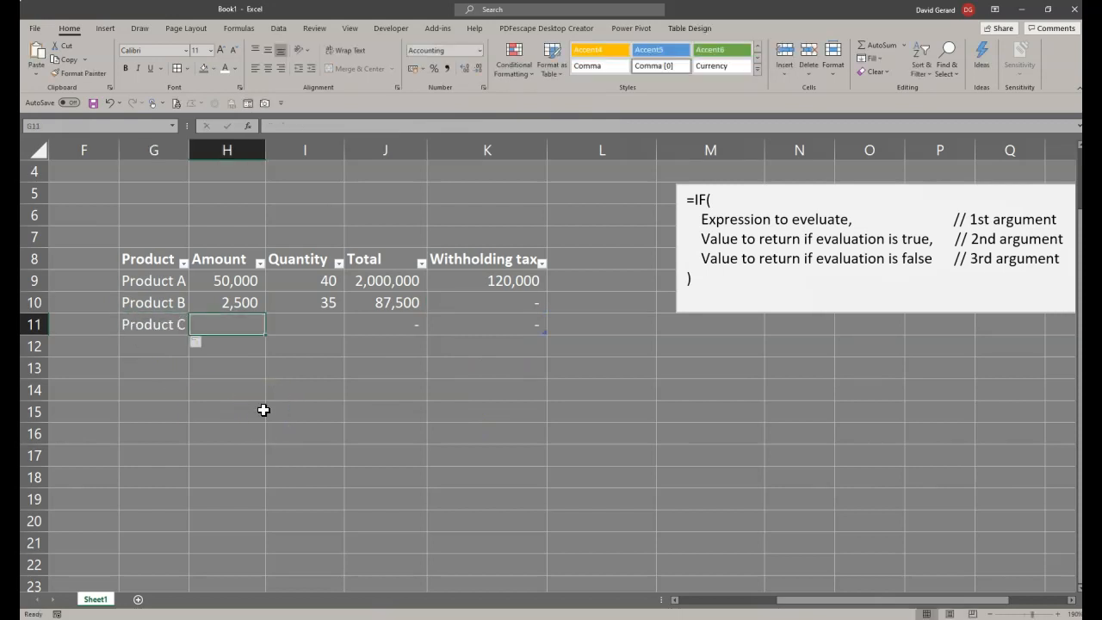
pyautogui.write('500000')
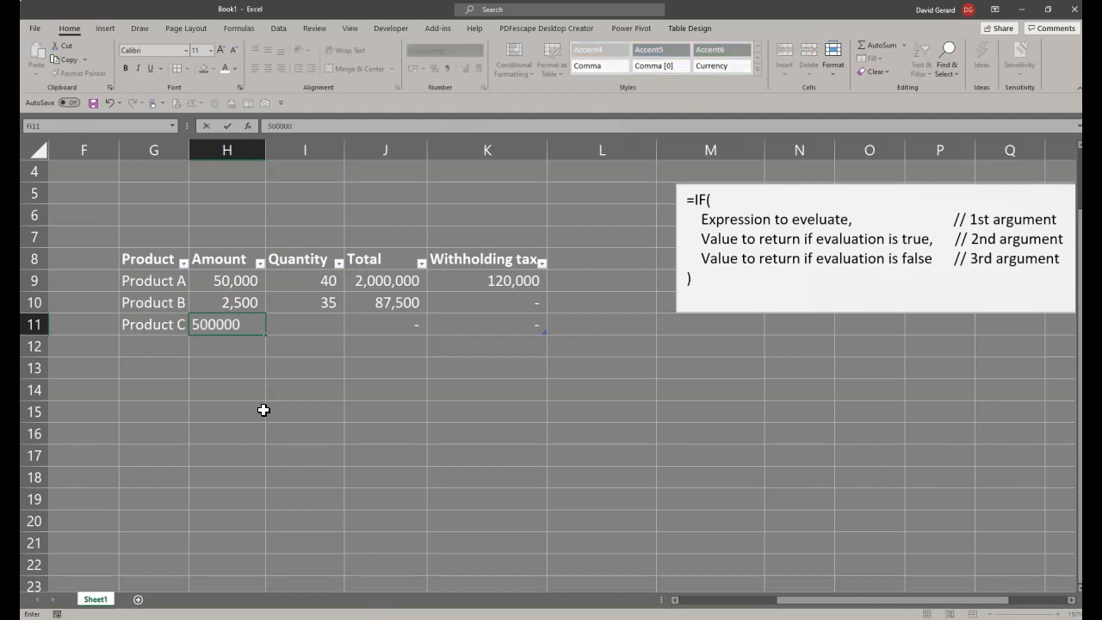
pyautogui.press('Tab')
pyautogui.write('2')
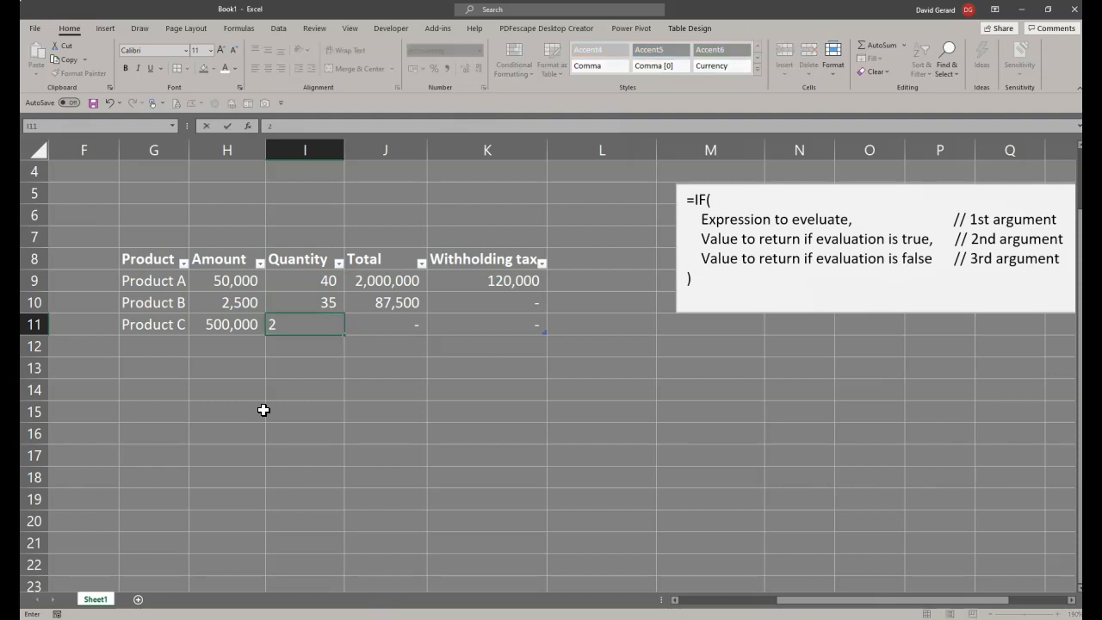
pyautogui.press('Tab')
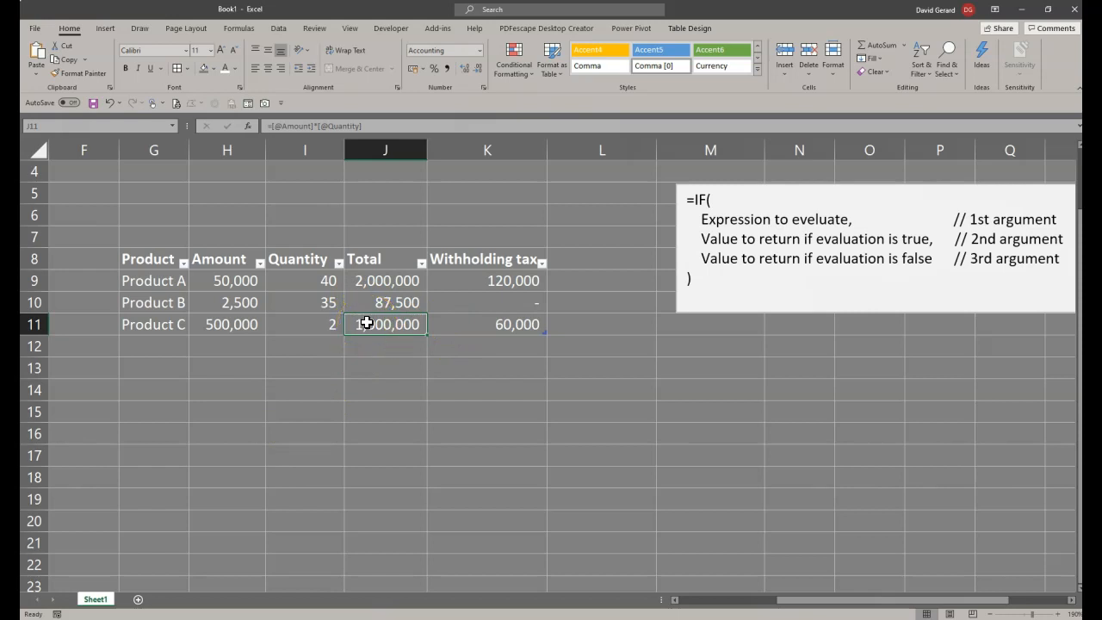
# Examine the logical test and the value-if-true argument of Product C's withholding tax formula in K11, and commit the formula
pyautogui.click(480, 326)
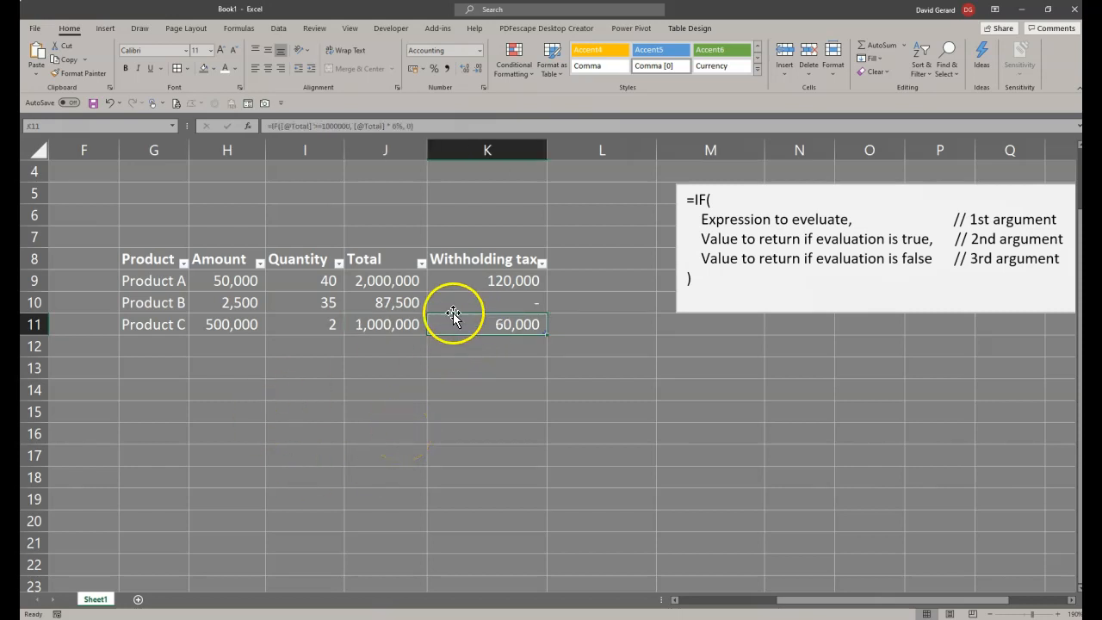
pyautogui.moveTo(278, 126); pyautogui.dragTo(349, 126)
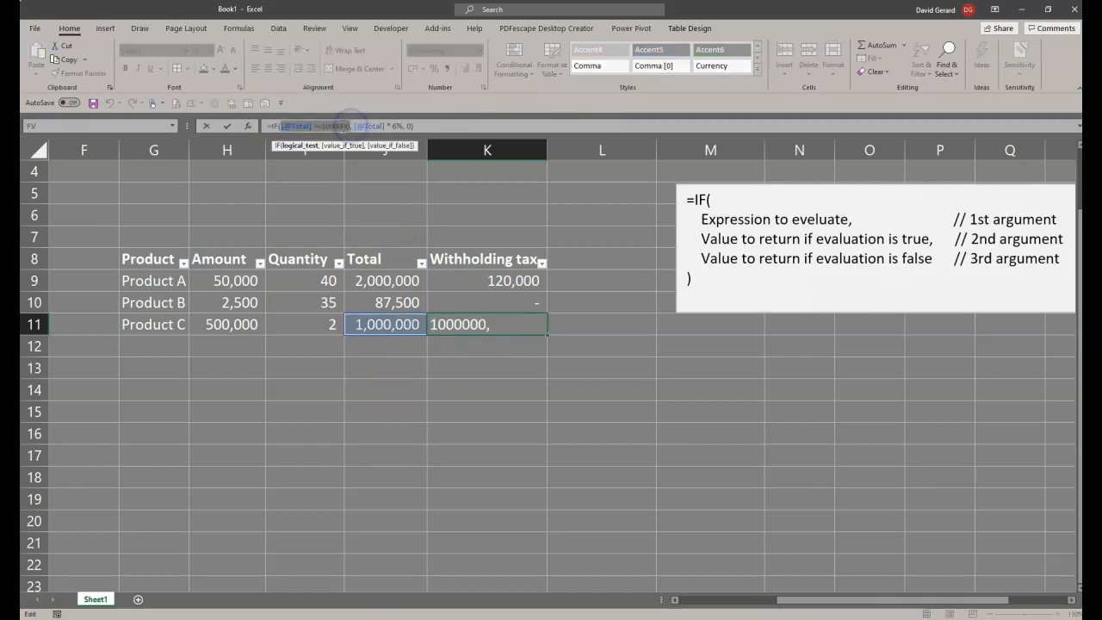
pyautogui.moveTo(355, 125); pyautogui.dragTo(410, 207)
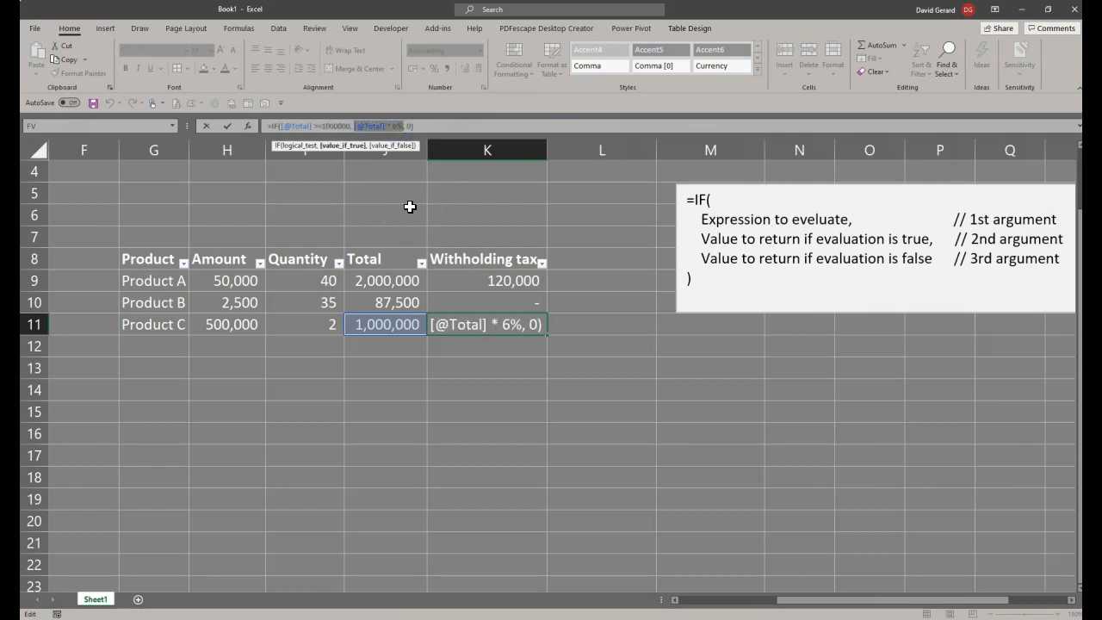
pyautogui.hotkey('ctrl', 'Return')
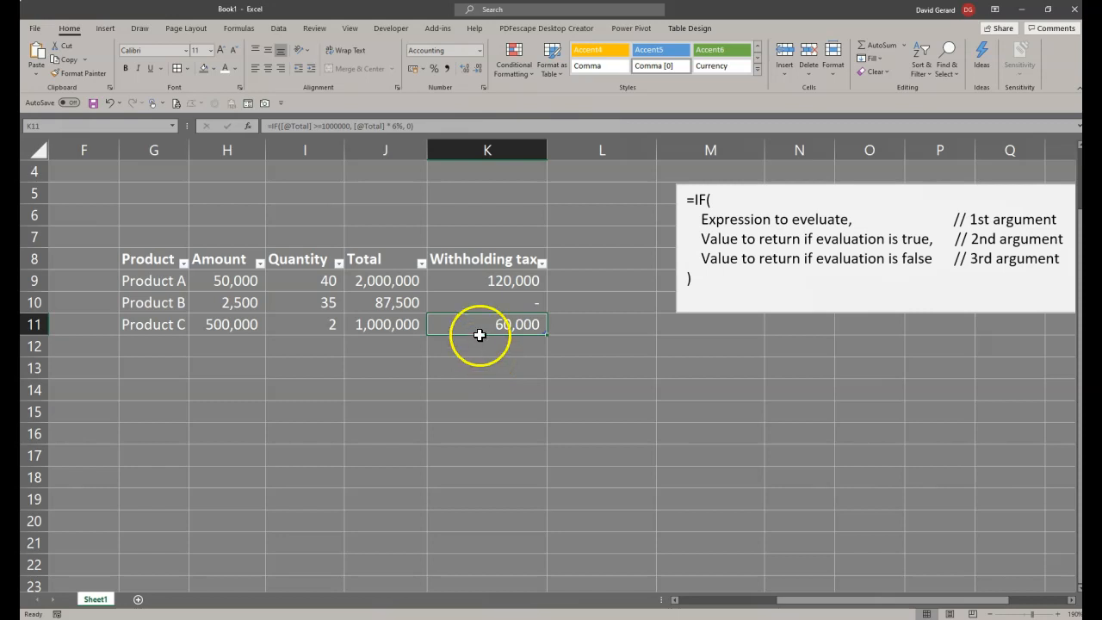
# Reopen the K11 formula and highlight its logical test and its value-if-false argument to review them
pyautogui.moveTo(280, 127); pyautogui.dragTo(352, 126)
pyautogui.click(293, 127)
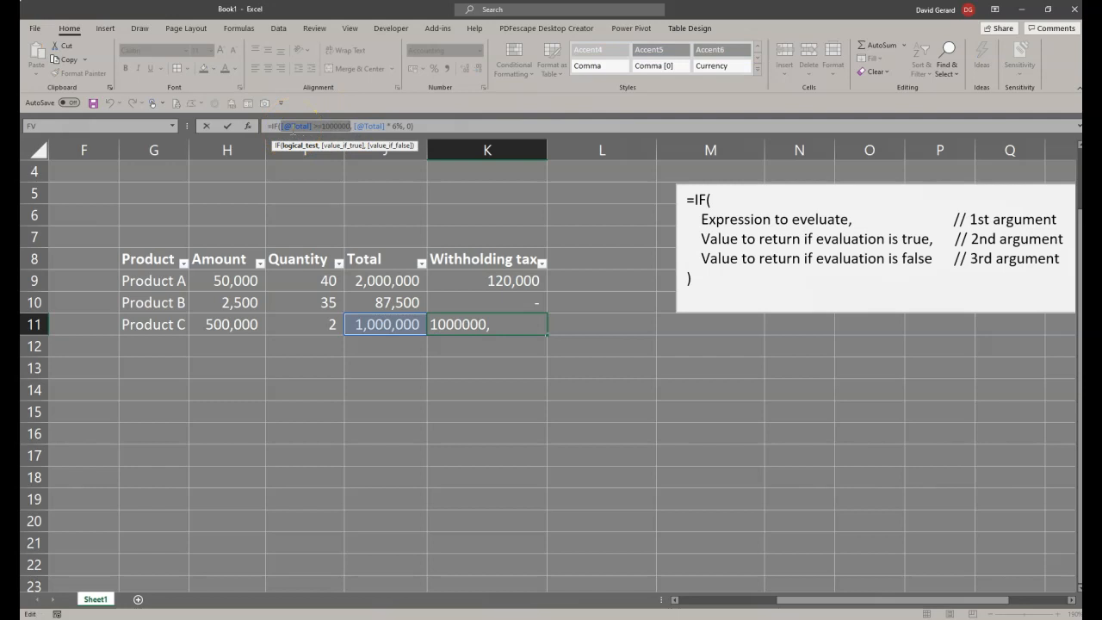
pyautogui.moveTo(295, 126); pyautogui.dragTo(409, 125)
pyautogui.click(408, 126)
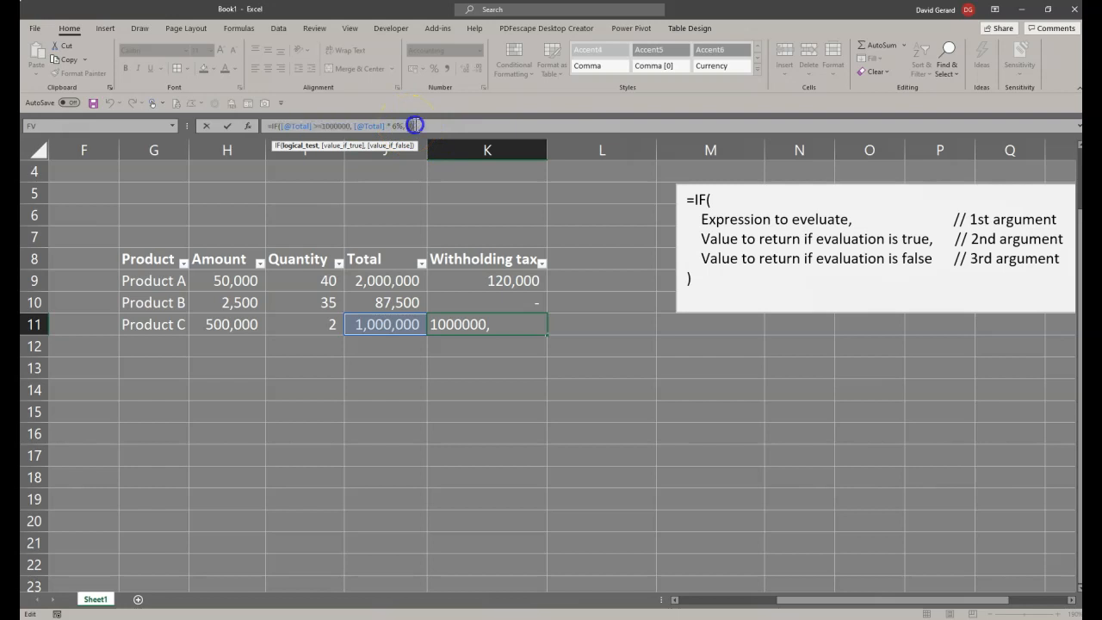
pyautogui.moveTo(413, 129); pyautogui.dragTo(413, 128)
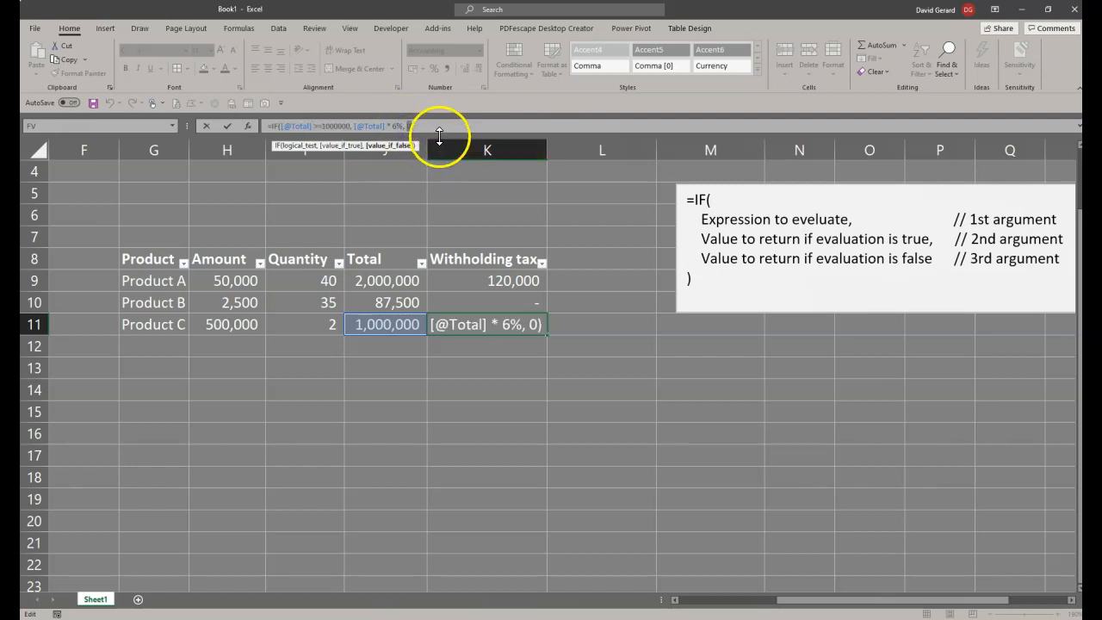